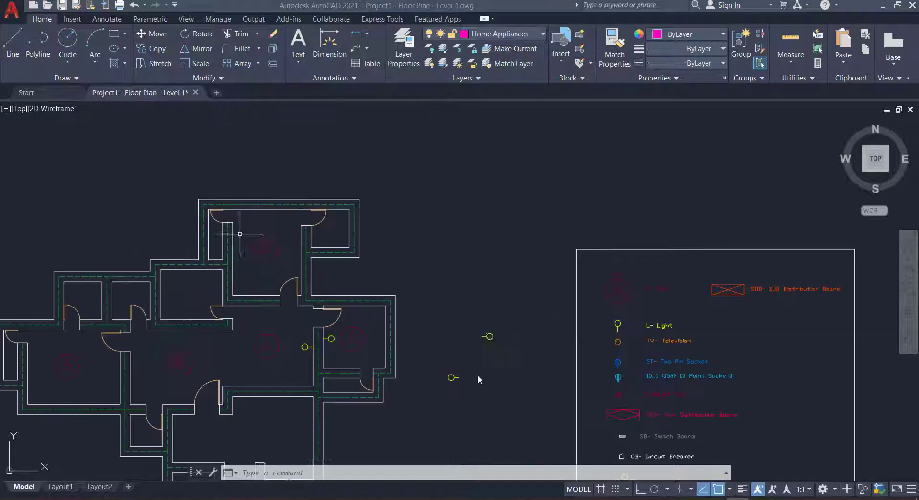
Rotate the first light symbol 270° about its centre with Ortho on.
left_click(484, 333)
type("ro")
key("Return")
left_click(485, 333)
key("F8")
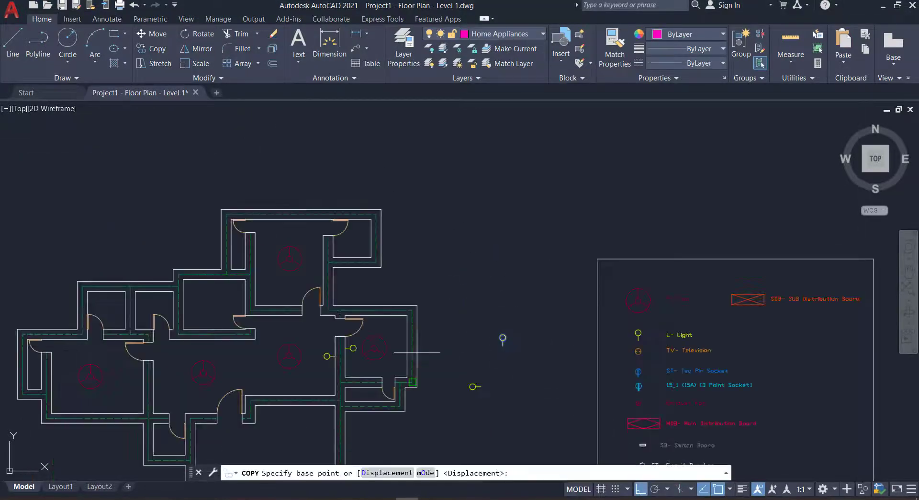
Begin copying the light from a base point, turn Ortho off, then cancel.
scroll(503, 341, "up", 5)
left_click(480, 306)
key("F8")
scroll(480, 307, "down", 5)
scroll(350, 228, "up", 5)
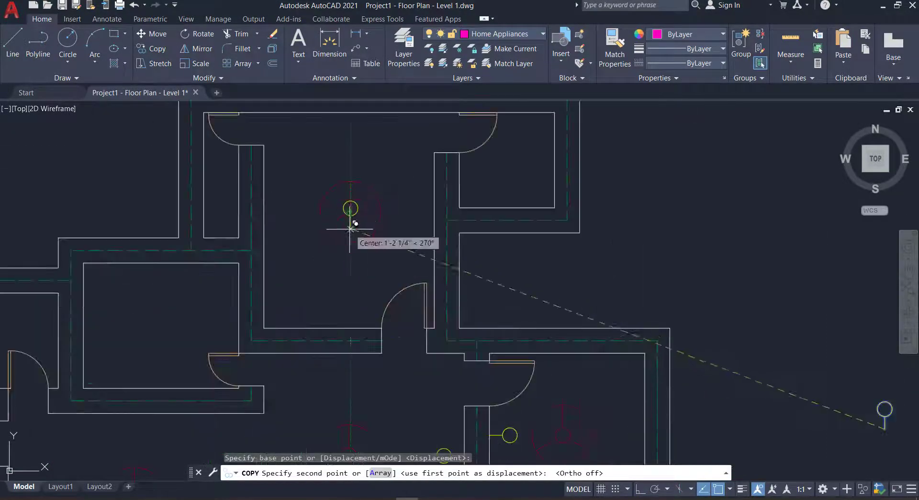
scroll(351, 327, "down", 3)
scroll(431, 312, "down", 3)
scroll(430, 311, "up", 6)
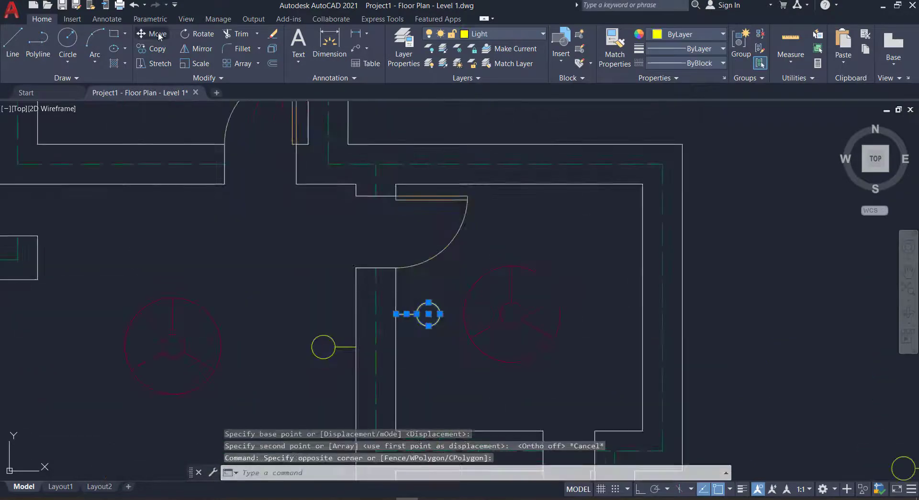
key("Escape")
scroll(826, 364, "up", 2)
Rotate the light symbol in the next room by 270°.
left_click(718, 284)
type("ro")
key("Return")
left_click(685, 368)
left_click_drag(708, 383, 303, 107)
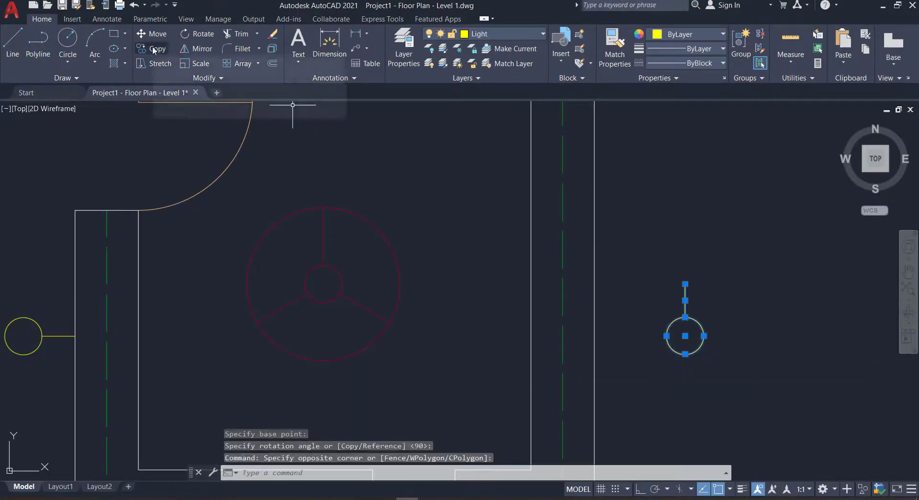
Move the rotated light so it sits against the room's wall.
type("m")
key("Return")
left_click(684, 316)
scroll(563, 311, "down", 3)
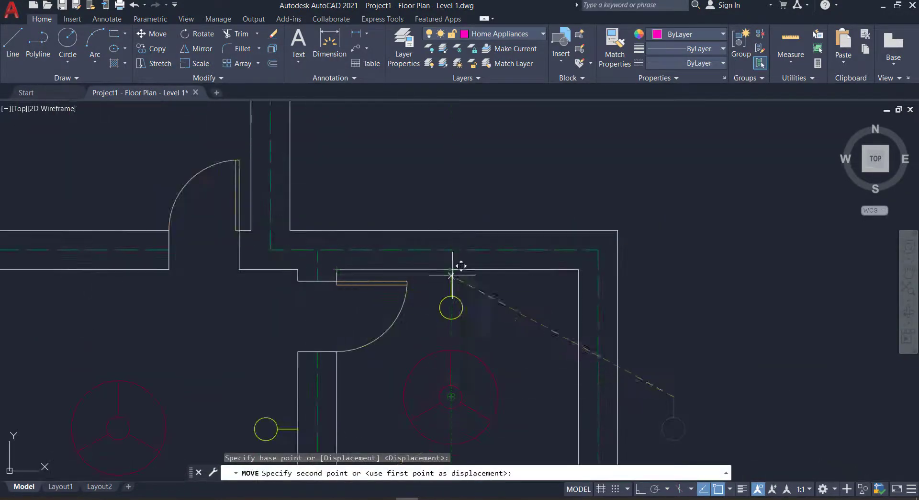
left_click(450, 275)
scroll(451, 275, "down", 5)
scroll(691, 428, "up", 2)
Copy the light symbol from a base point on it toward other rooms.
type("co")
key("Return")
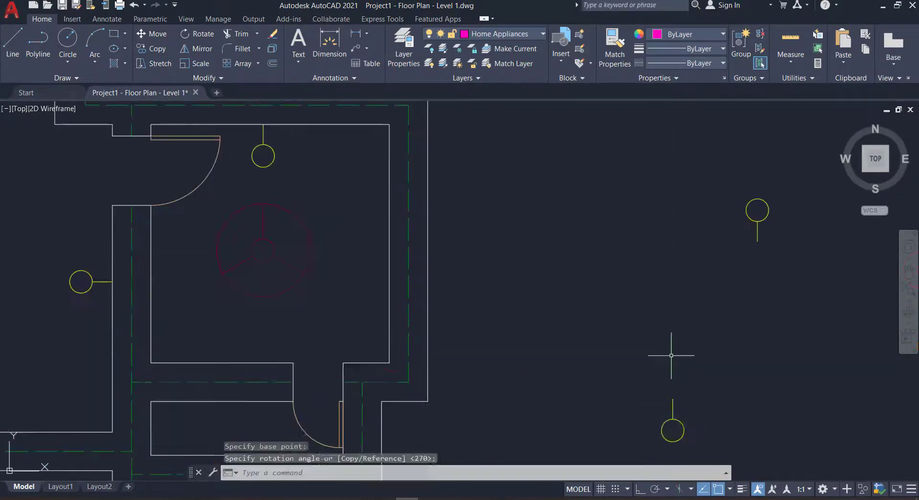
scroll(636, 308, "down", 2)
left_click(657, 354)
scroll(359, 211, "up", 3)
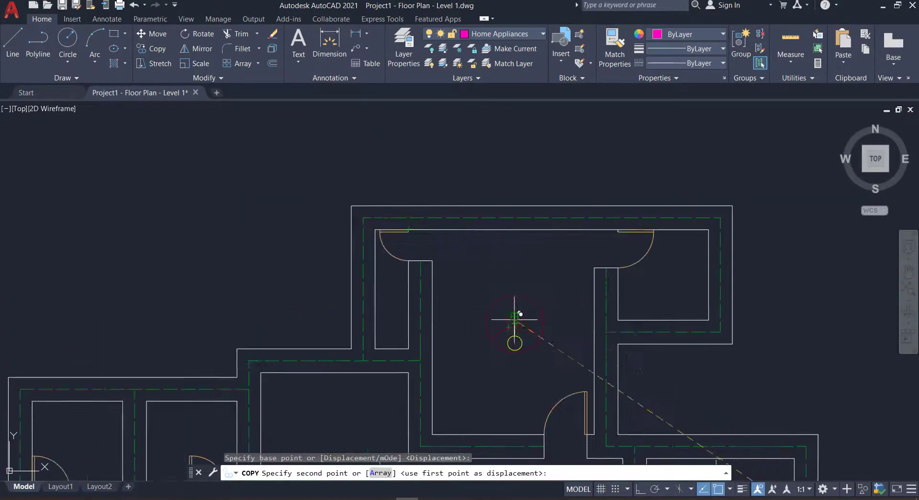
scroll(514, 229, "down", 5)
scroll(326, 373, "up", 4)
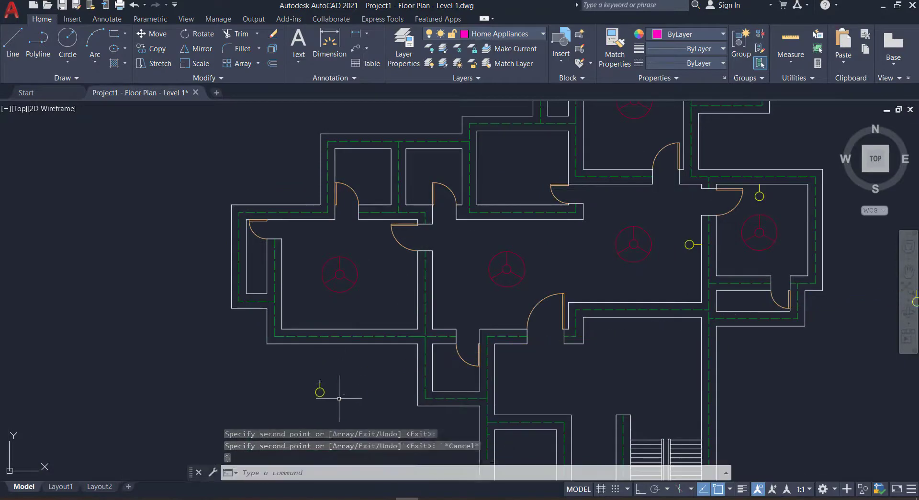
Set the rotation pivot at the centre of another light symbol.
scroll(333, 386, "up", 2)
left_click(320, 380)
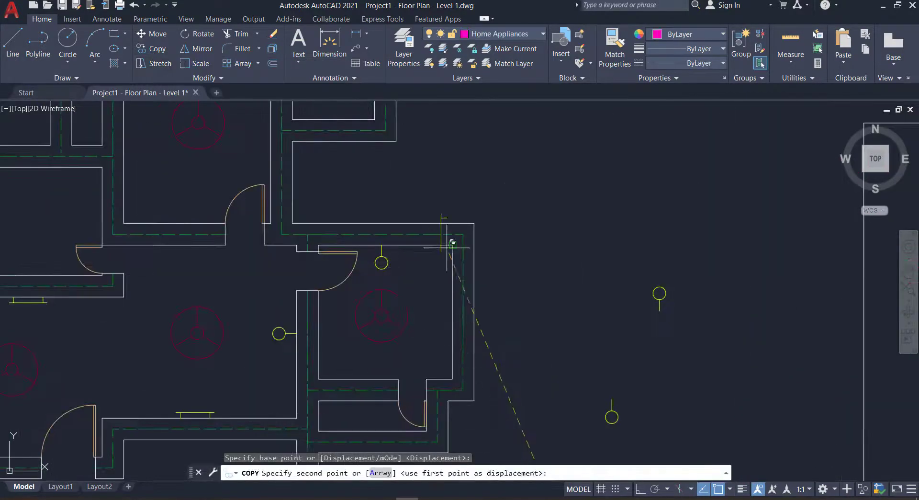
Place one more copied light symbol in a room and finish copying.
key("Escape")
scroll(540, 359, "down", 5)
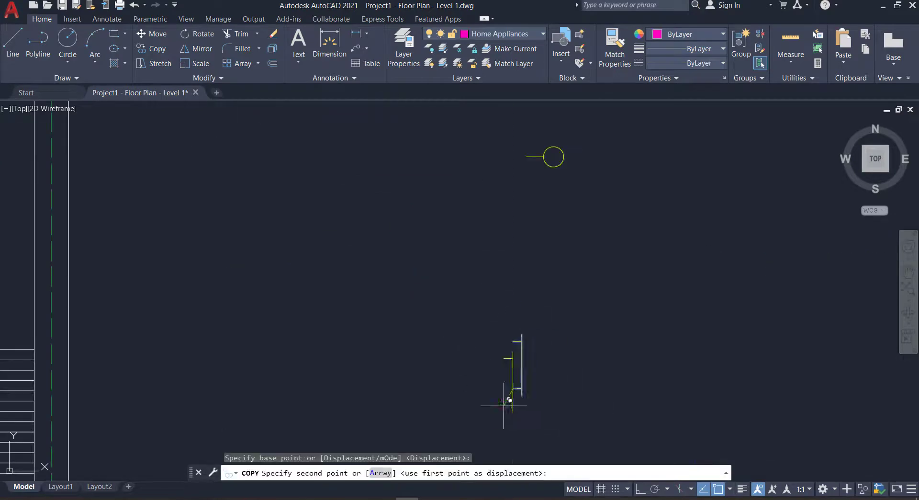
left_click(373, 339)
key("Escape")
scroll(373, 339, "down", 5)
scroll(349, 195, "up", 2)
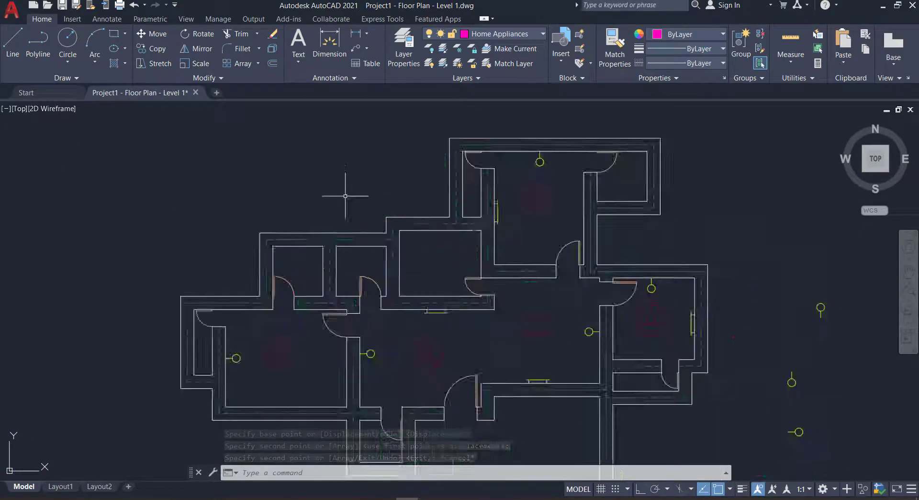
scroll(633, 457, "down", 3)
Rotate the tube-light symbol 270° to stand upright.
left_click(616, 431)
type("ro")
key("Return")
scroll(634, 457, "up", 4)
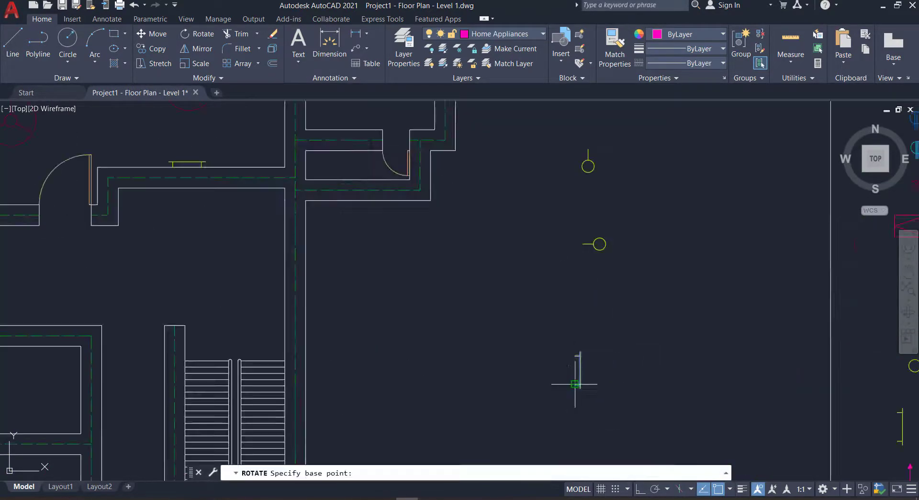
left_click(575, 400)
scroll(588, 374, "down", 5)
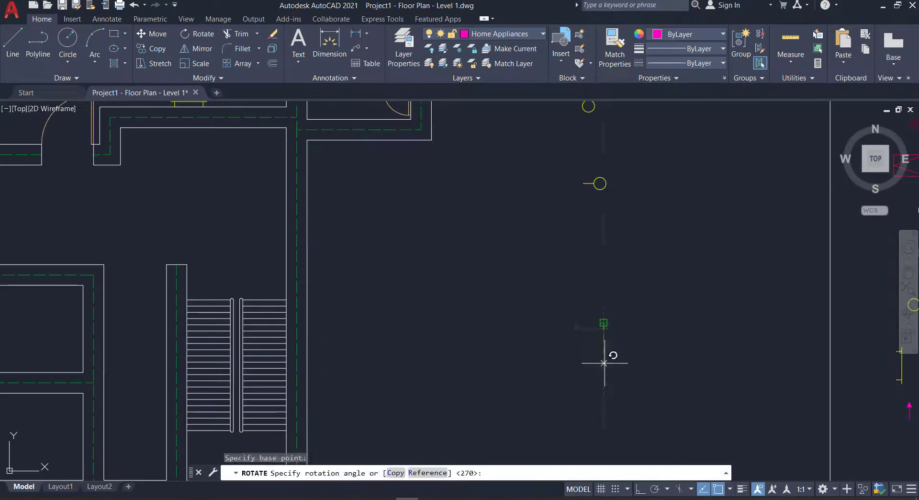
Copy the tube light onto a room wall.
left_click(368, 263)
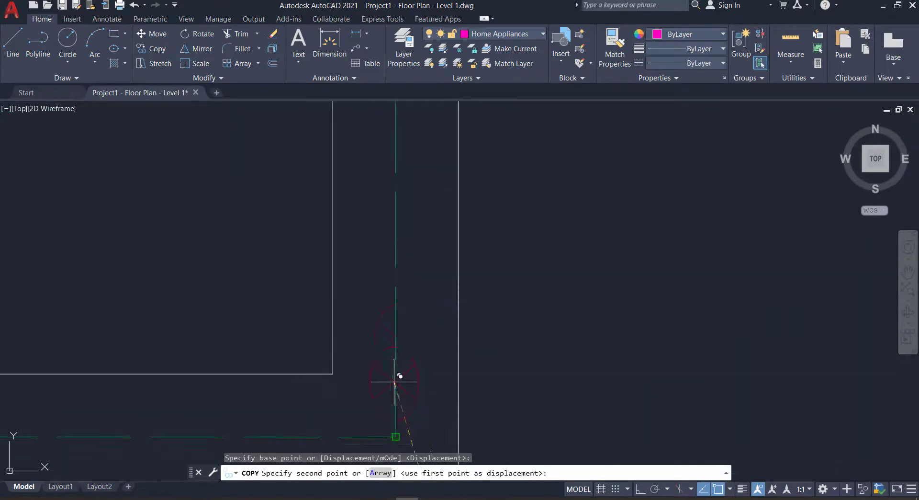
left_click(396, 301)
key("Escape")
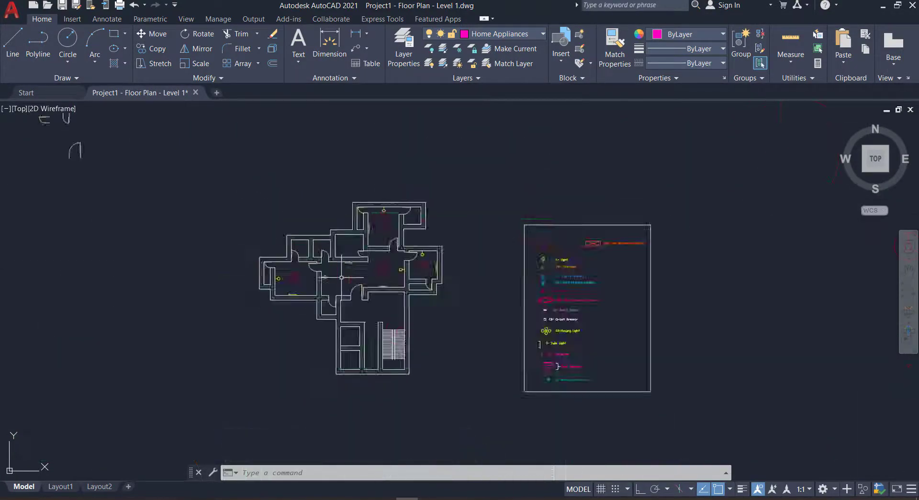
Copy a light symbol from the legend into a floor plan room.
left_click(567, 305)
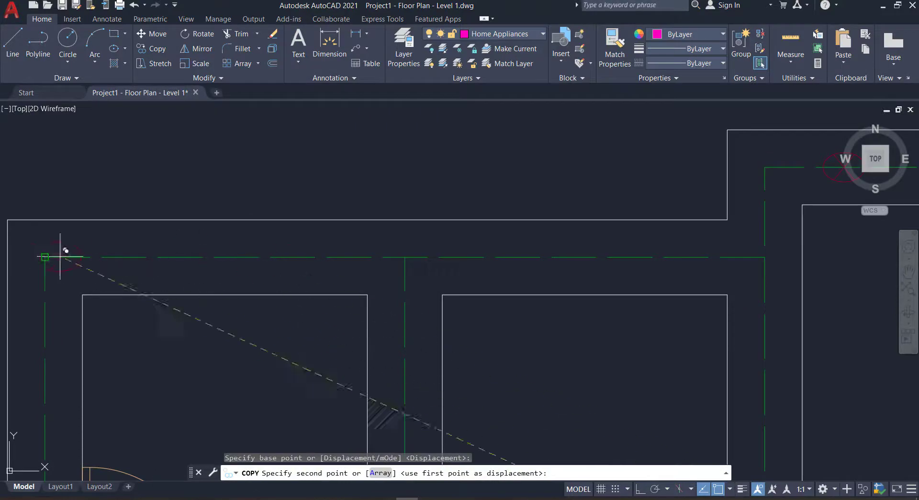
left_click(309, 257)
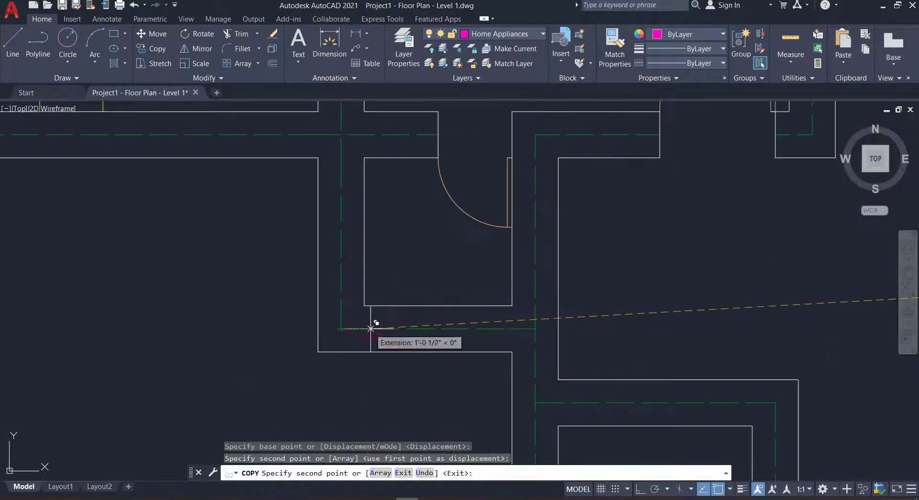
scroll(539, 295, "up", 2)
scroll(574, 335, "up", 3)
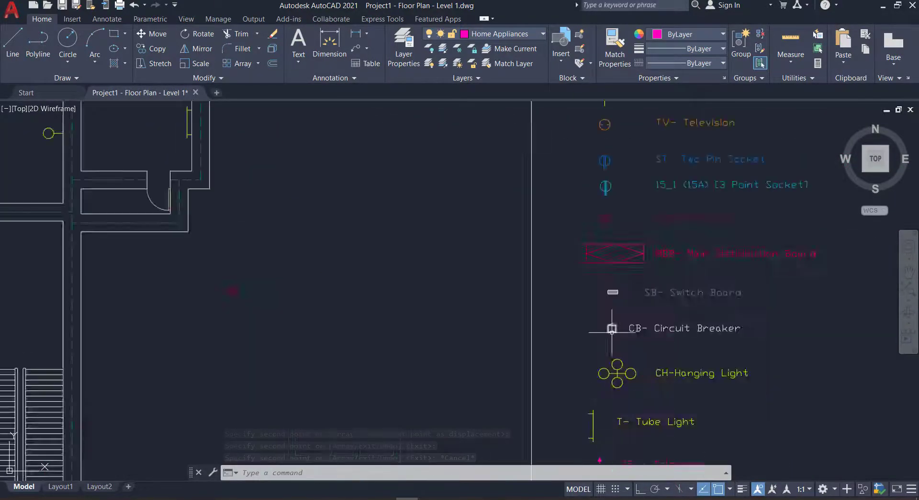
scroll(616, 194, "down", 3)
scroll(598, 260, "up", 3)
Select another light symbol in the legend, then cancel the copy.
left_click(599, 260)
scroll(224, 190, "down", 3)
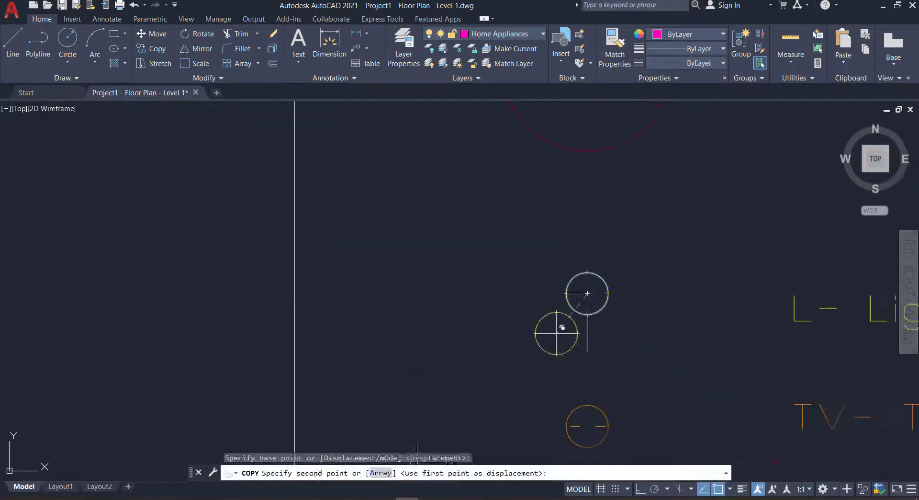
scroll(390, 258, "down", 3)
scroll(389, 337, "up", 3)
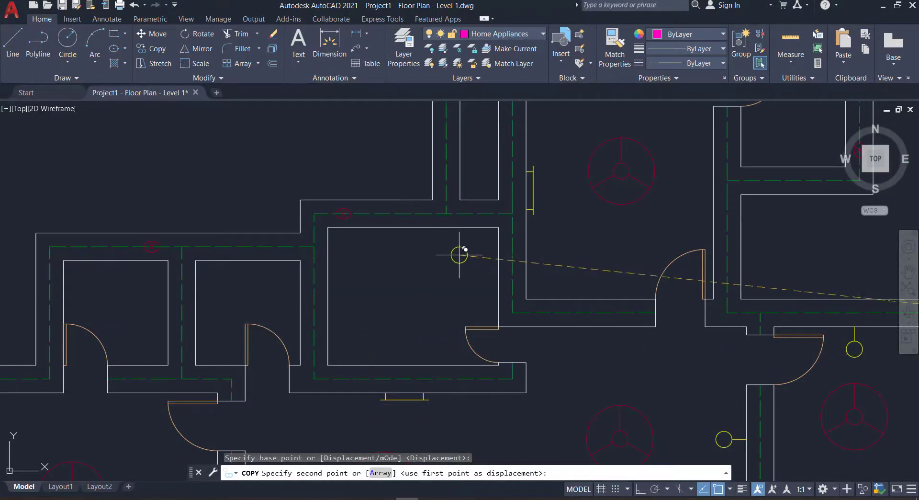
scroll(362, 338, "up", 3)
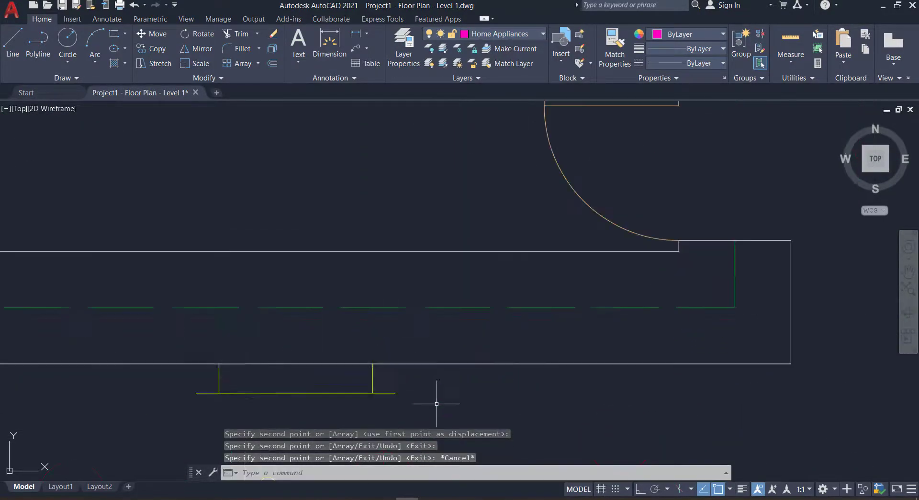
scroll(440, 399, "down", 3)
key("Escape")
Mirror a tube light across the wall to its opposite side.
left_click(197, 48)
scroll(478, 336, "up", 2)
left_click(478, 336)
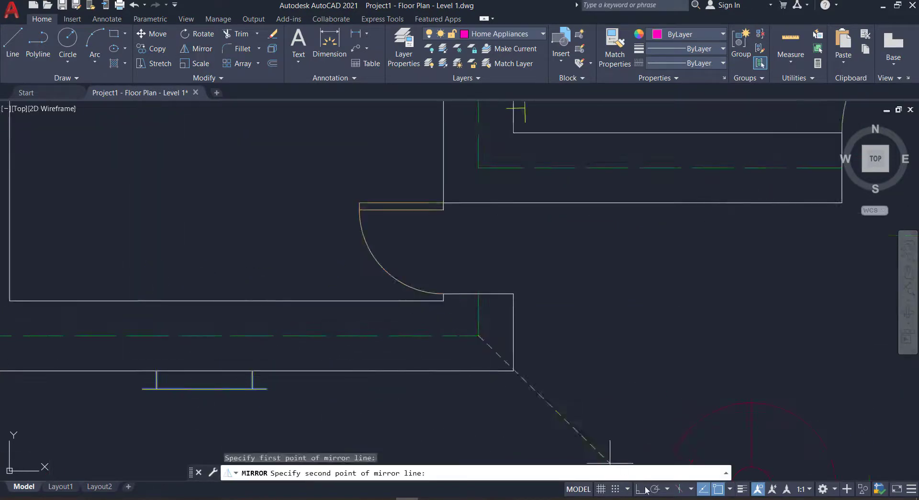
scroll(181, 334, "down", 3)
key("Return")
scroll(162, 320, "up", 2)
Copy the light from its circle's centre into a room.
scroll(168, 287, "down", 2)
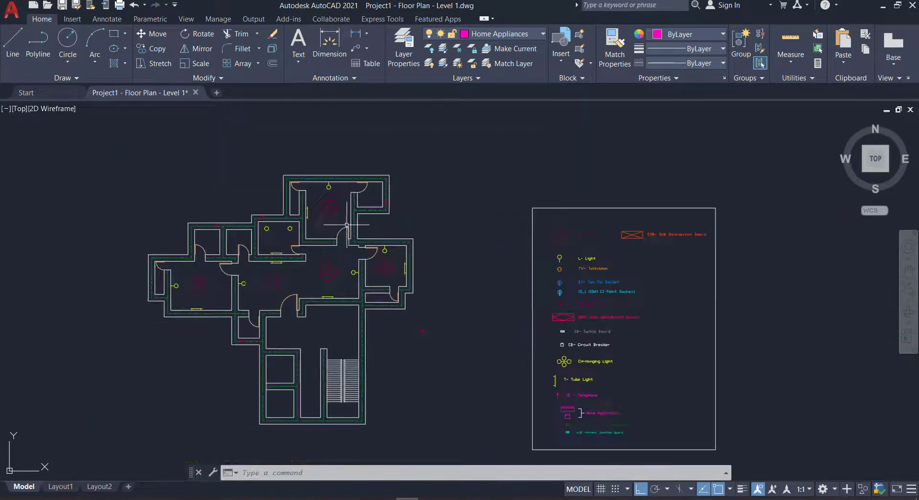
scroll(277, 231, "up", 3)
type("co")
left_click(248, 233)
scroll(599, 421, "down", 3)
scroll(307, 260, "up", 2)
scroll(289, 257, "up", 1)
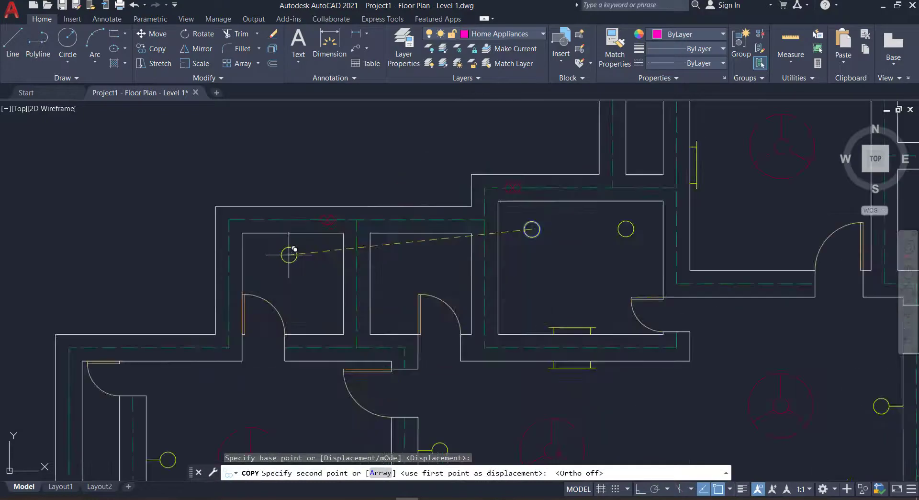
scroll(316, 265, "up", 1)
left_click(317, 266)
scroll(316, 266, "down", 3)
scroll(280, 305, "up", 3)
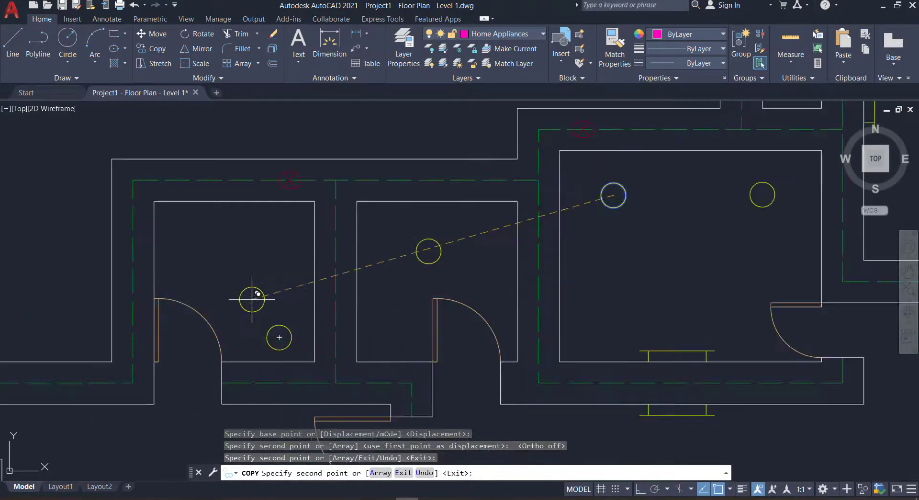
scroll(252, 299, "down", 3)
scroll(307, 293, "up", 3)
Delete the unwanted stray light copy.
left_click_drag(331, 268, 392, 320)
key("Delete")
scroll(335, 287, "down", 3)
scroll(573, 172, "up", 4)
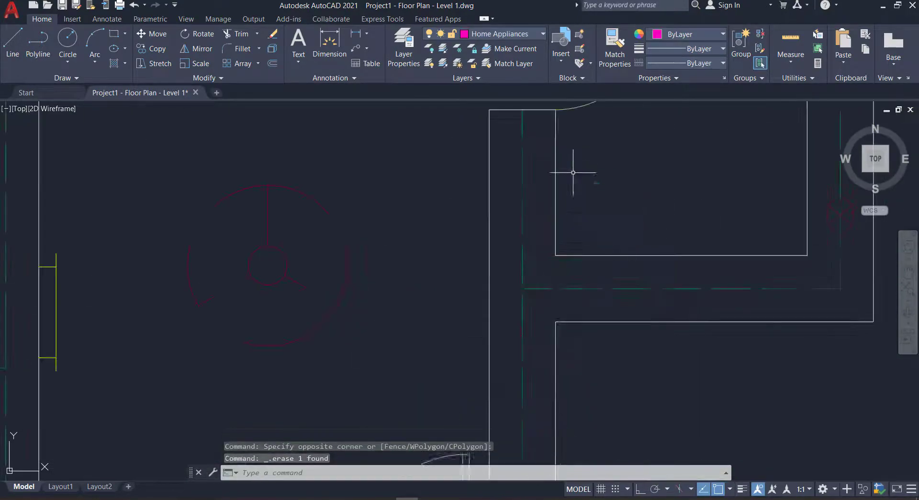
scroll(573, 173, "down", 3)
Copy a light symbol to a spot beside the right-hand room.
left_click_drag(421, 278, 478, 304)
type("co")
left_click(460, 297)
scroll(460, 297, "down", 2)
scroll(679, 191, "up", 4)
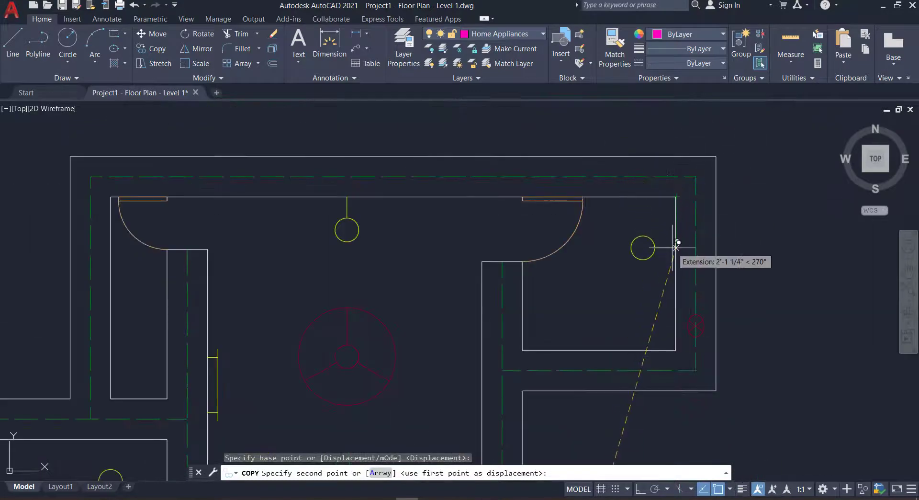
left_click(791, 260)
key("Escape")
Rotate the new light copy and place it at the wall endpoint.
type("ro")
left_click(789, 261)
key("Return")
left_click(825, 286)
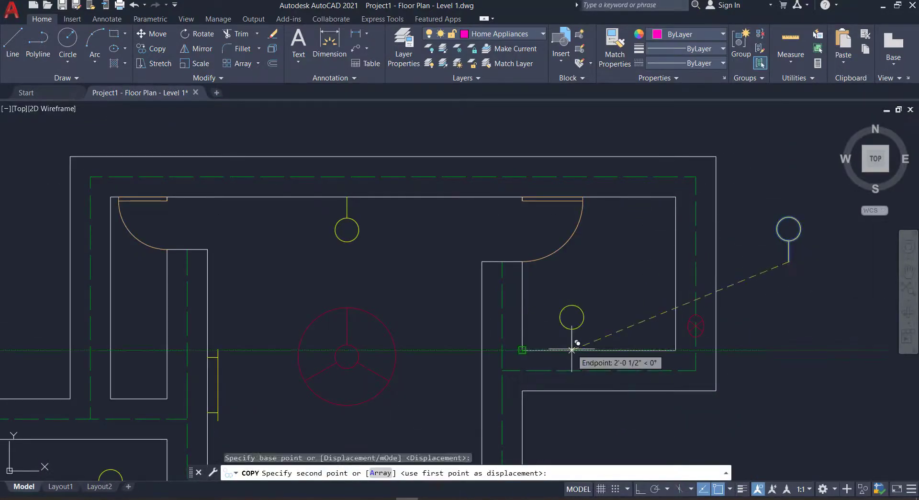
left_click(572, 350)
scroll(572, 350, "down", 3)
scroll(489, 397, "up", 3)
scroll(482, 379, "up", 2)
scroll(535, 163, "down", 3)
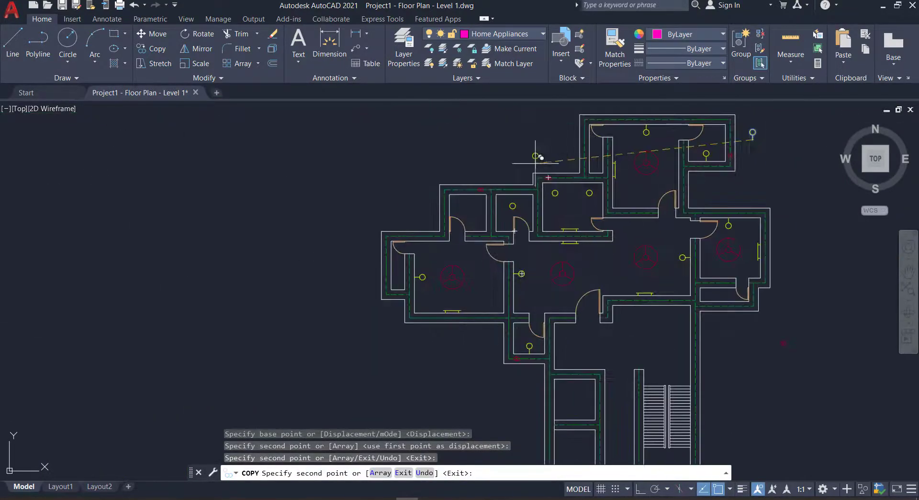
key("Escape")
scroll(535, 163, "up", 5)
Rotate the selected light fixture by 270°.
left_click_drag(594, 148, 641, 210)
left_click(615, 201)
type("270 co")
scroll(447, 277, "down", 3)
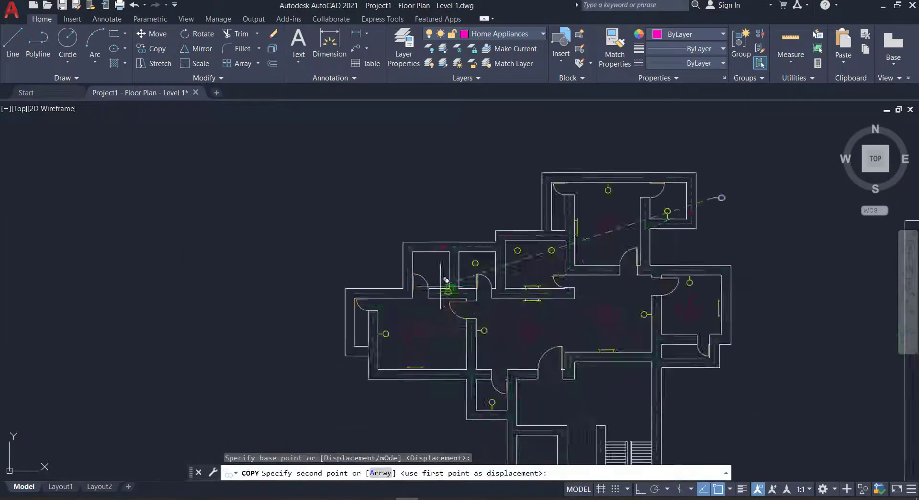
key("Escape")
Rotate the next fixture 90° and move it to its wall position.
left_click(688, 240)
left_click(642, 205)
type("ro")
left_click(656, 221)
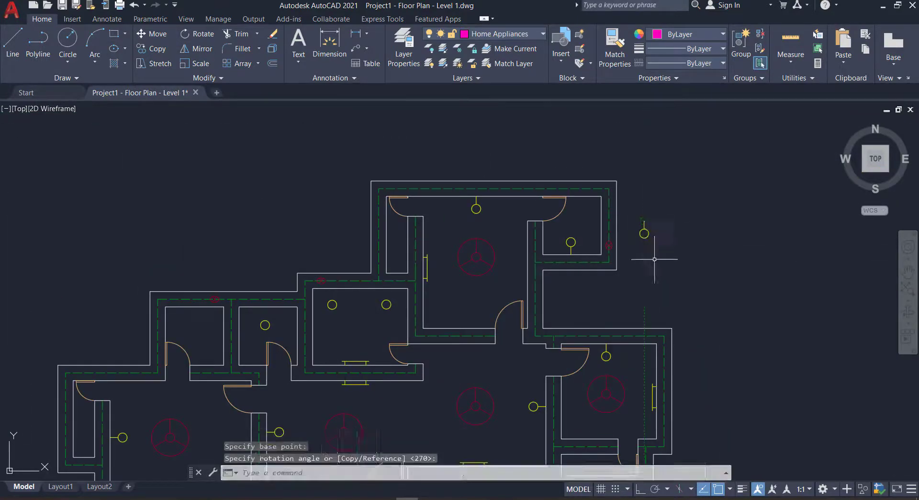
type("90 m")
scroll(647, 215, "up", 3)
left_click(634, 206)
left_click(360, 288)
scroll(364, 292, "down", 5)
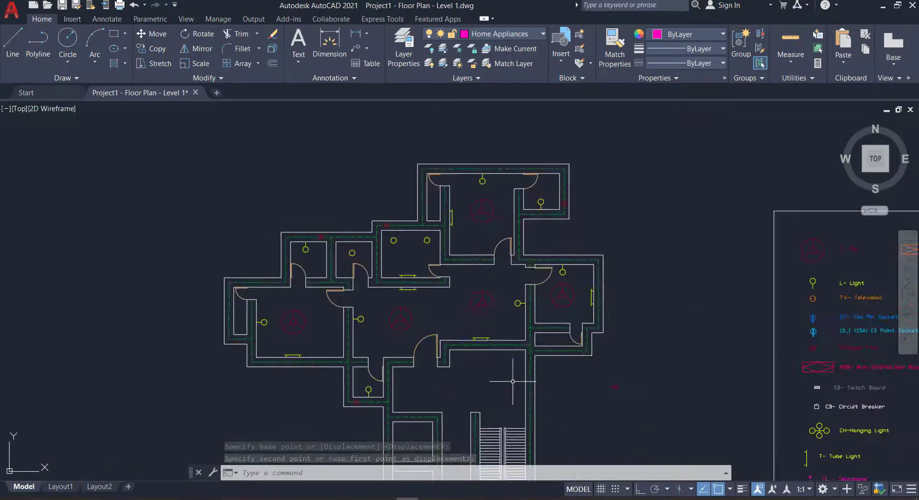
Copy the MDB symbol from the legend to a spot beside the floor plan.
scroll(440, 389, "down", 3)
scroll(644, 415, "up", 5)
scroll(648, 322, "down", 2)
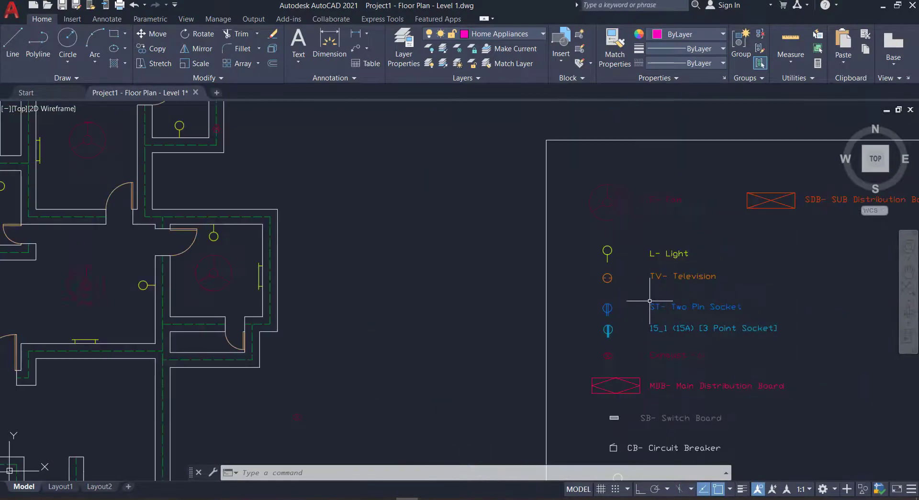
scroll(648, 322, "down", 2)
scroll(711, 318, "down", 1)
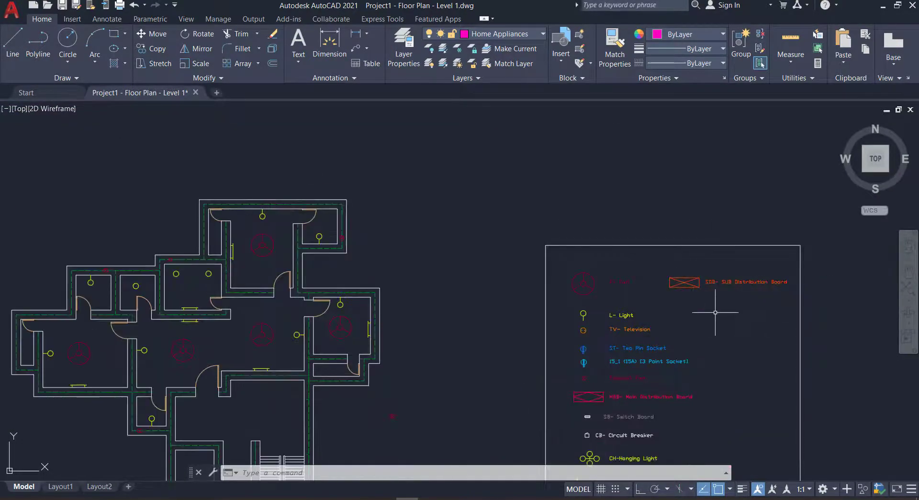
scroll(246, 455, "up", 4)
scroll(297, 445, "down", 2)
scroll(350, 433, "down", 2)
scroll(653, 358, "up", 4)
left_click_drag(560, 311, 651, 350)
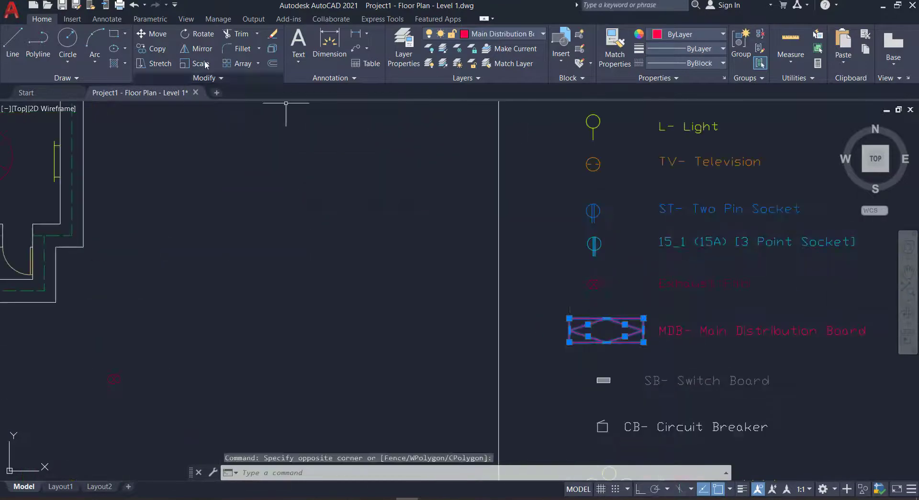
left_click(153, 49)
left_click(349, 326)
Rotate the MDB copy upright with Ortho (F8) on.
left_click(196, 33)
left_click(314, 338)
key("F8")
key("Return")
left_click(243, 306)
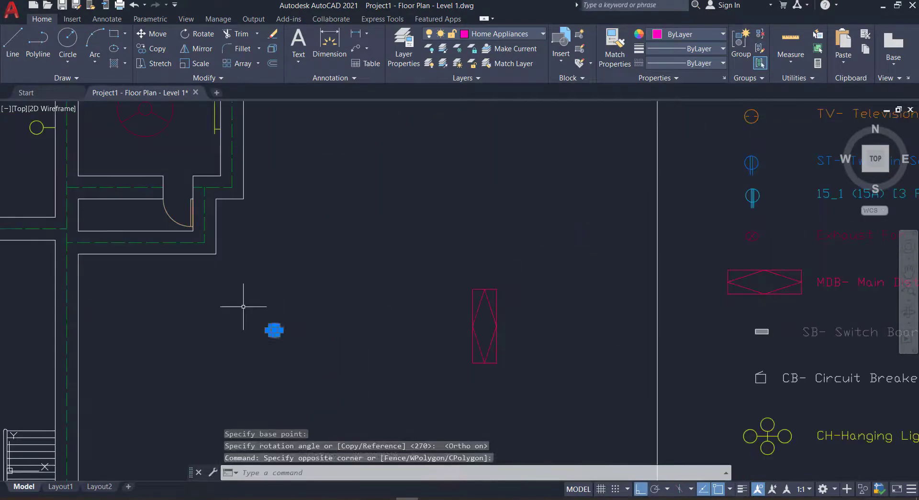
Copy the upright MDB symbol onto the wall beside the staircase.
scroll(412, 262, "down", 3)
type("co")
key("Return")
left_click(429, 240)
scroll(338, 239, "up", 2)
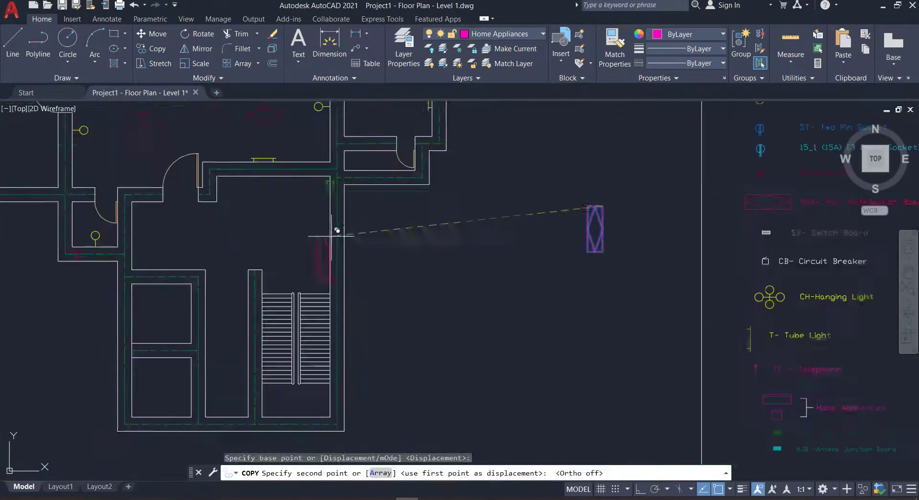
scroll(337, 178, "up", 2)
left_click(332, 183)
key("Return")
scroll(337, 182, "down", 5)
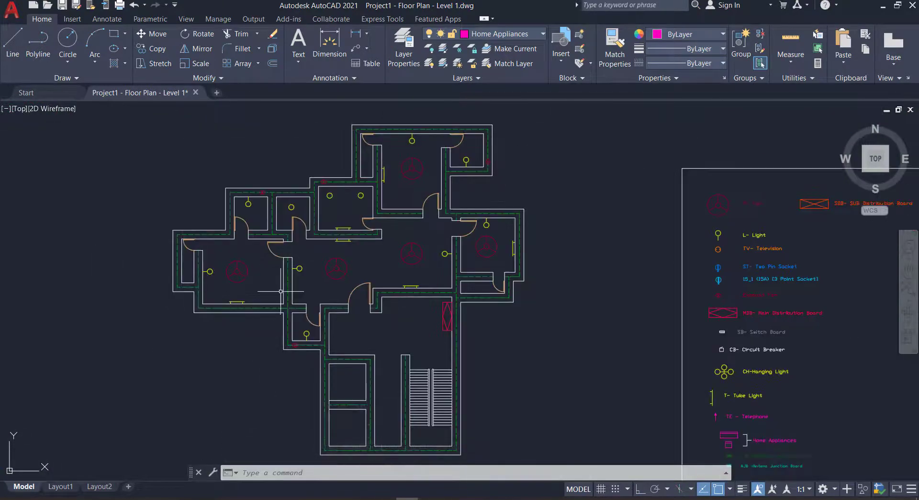
scroll(568, 260, "down", 2)
scroll(640, 312, "up", 3)
Copy the legend light symbol into the narrow side room and one more spot.
type("co")
key("Return")
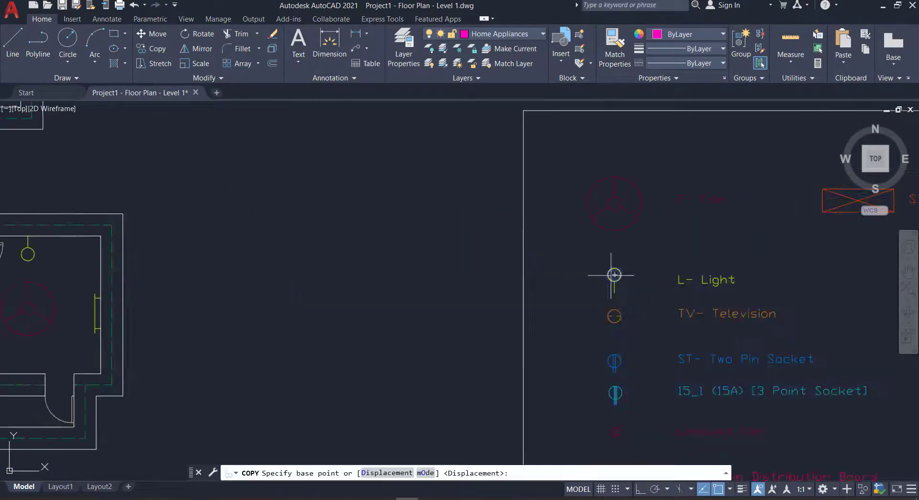
left_click(609, 273)
middle_click_drag(33, 406, 473, 299)
left_click(473, 299)
scroll(242, 349, "down", 4)
scroll(290, 256, "up", 4)
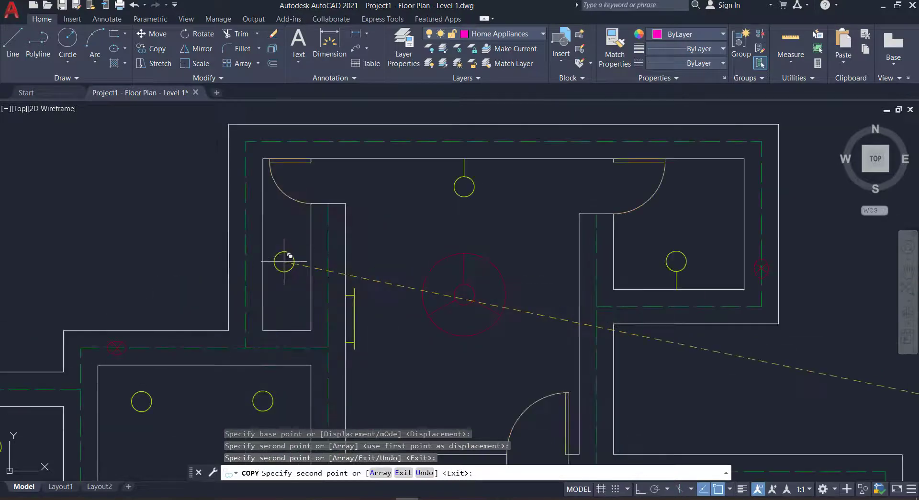
left_click(284, 269)
key("Return")
Start a midpoint-snapped copy of a symbol, then cancel it.
scroll(285, 268, "down", 4)
scroll(287, 268, "up", 4)
scroll(335, 278, "down", 4)
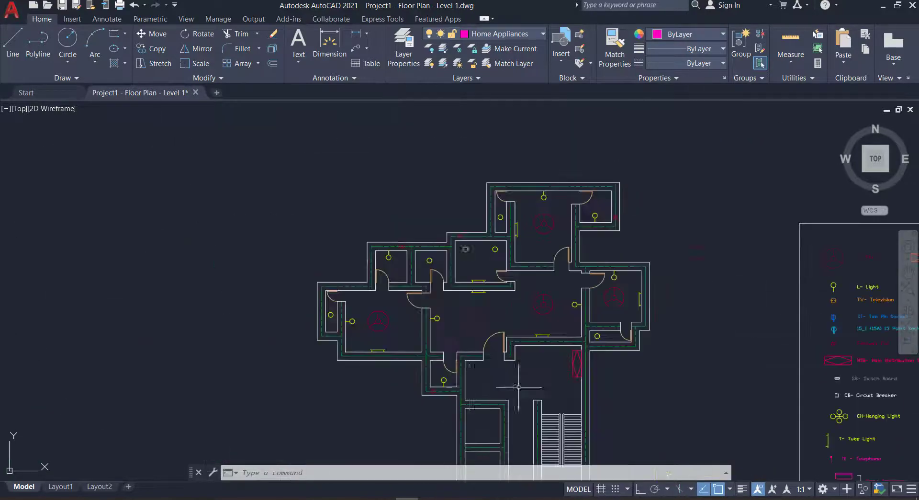
scroll(362, 285, "up", 4)
scroll(407, 271, "down", 4)
scroll(691, 265, "up", 4)
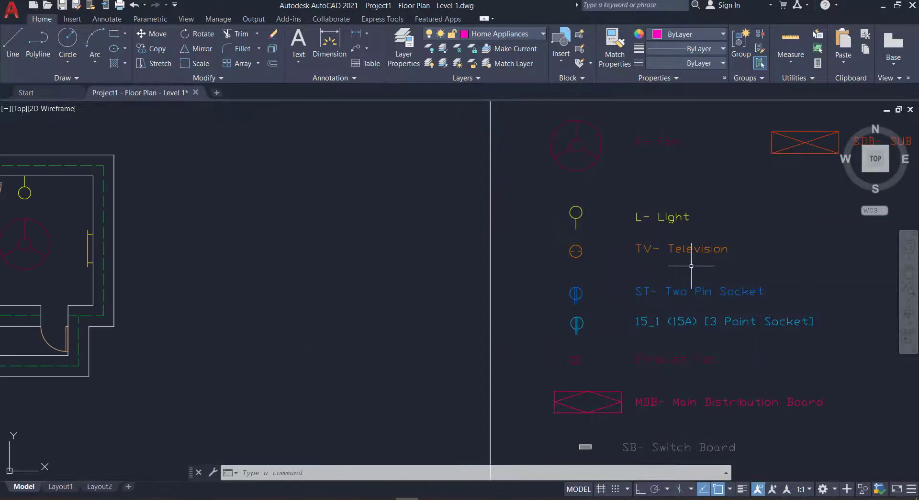
scroll(286, 280, "down", 4)
scroll(297, 240, "up", 3)
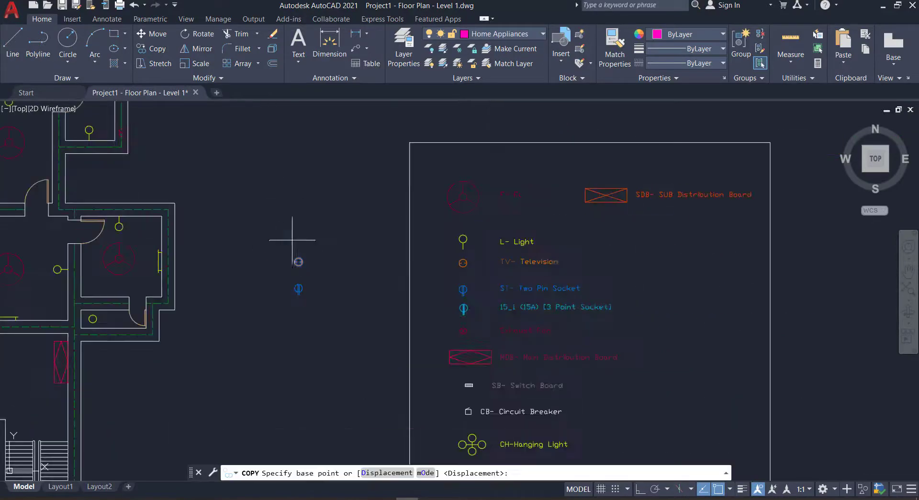
scroll(278, 220, "up", 3)
right_click(266, 218, "shift")
left_click(306, 306)
left_click(365, 252)
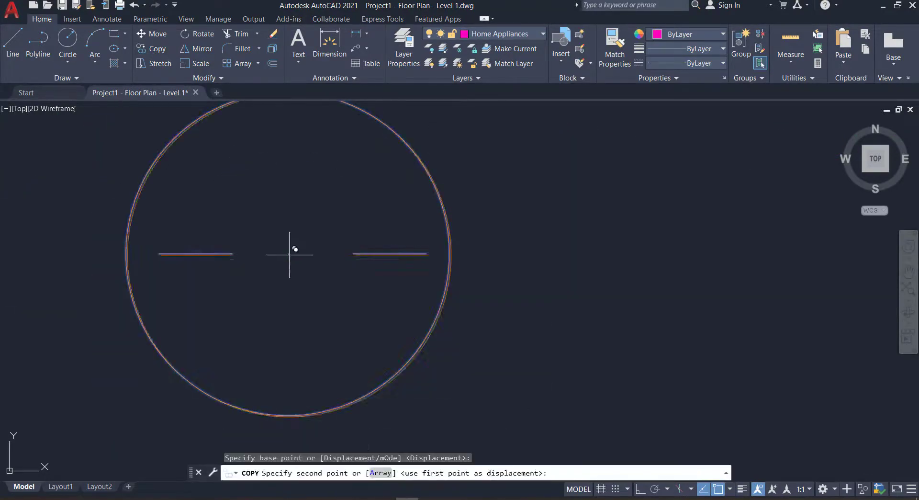
scroll(293, 252, "down", 4)
scroll(120, 268, "up", 2)
scroll(328, 303, "down", 3)
key("Escape")
Copy the television symbol into the room with Ortho turned off.
scroll(523, 318, "up", 3)
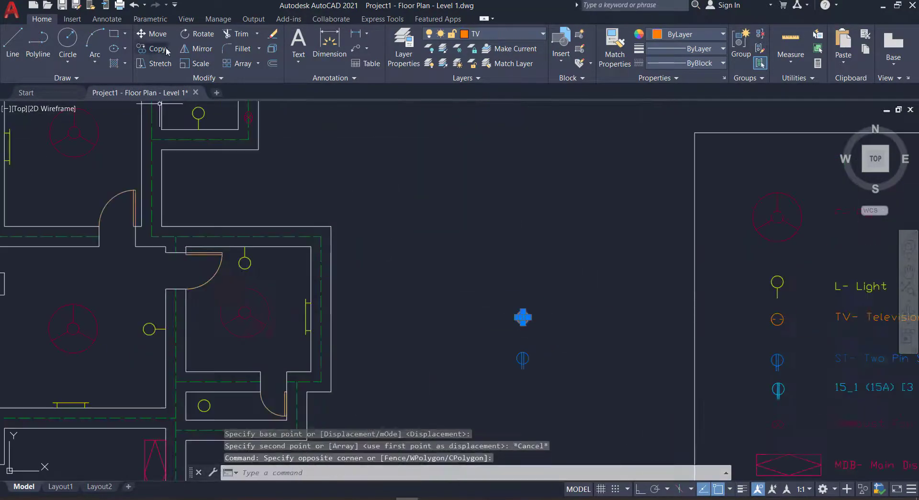
type("ro")
key("Return")
left_click(361, 280)
scroll(349, 257, "down", 4)
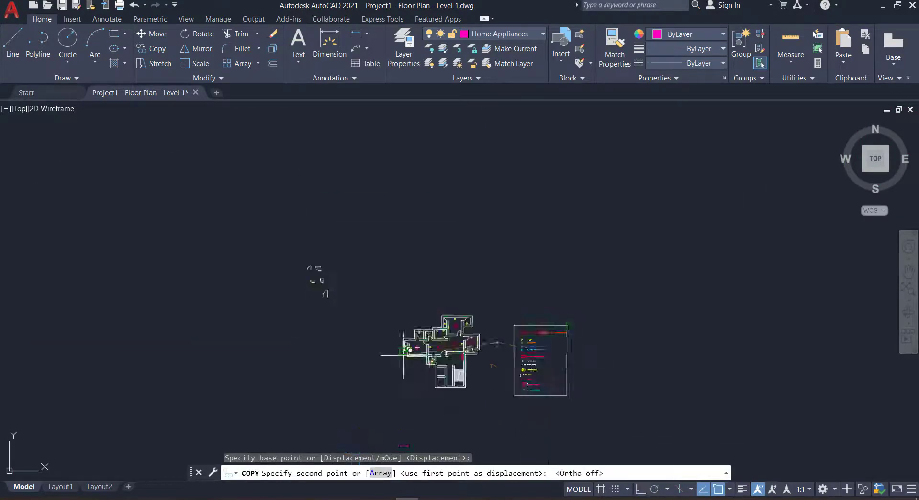
key("F8")
scroll(476, 350, "up", 4)
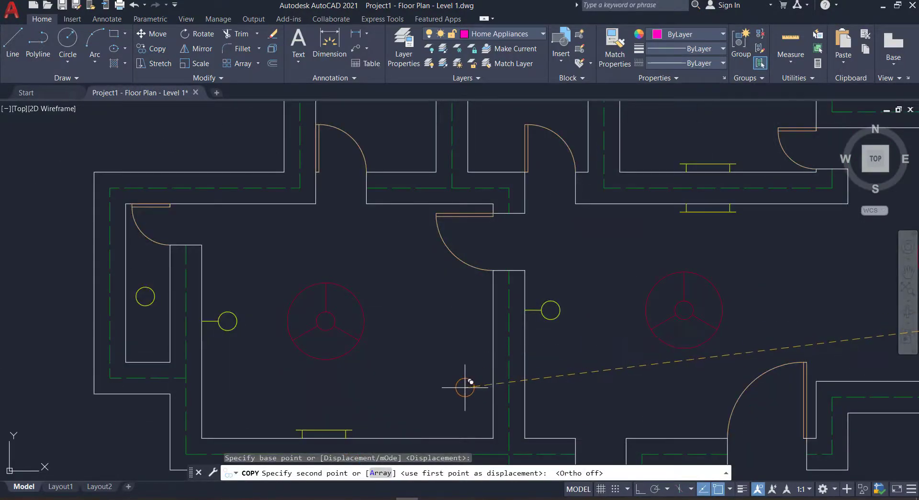
left_click(432, 361)
key("Escape")
Begin rotating the television copy about its centre, then cancel.
left_click(184, 34)
left_click(228, 320)
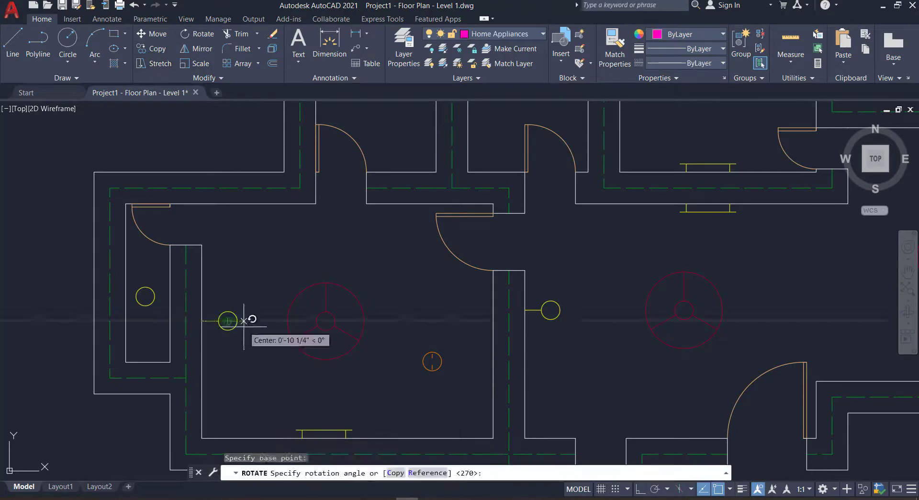
key("Escape")
scroll(431, 361, "up", 3)
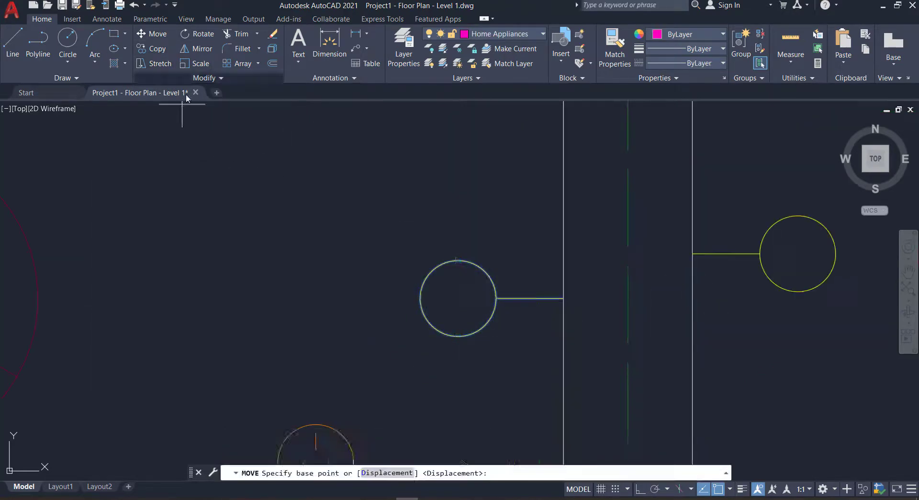
scroll(304, 199, "down", 4)
Copy the blue socket symbol to a spot beside the plan.
left_click(220, 104)
left_click(158, 49)
left_click(299, 239)
scroll(160, 204, "up", 4)
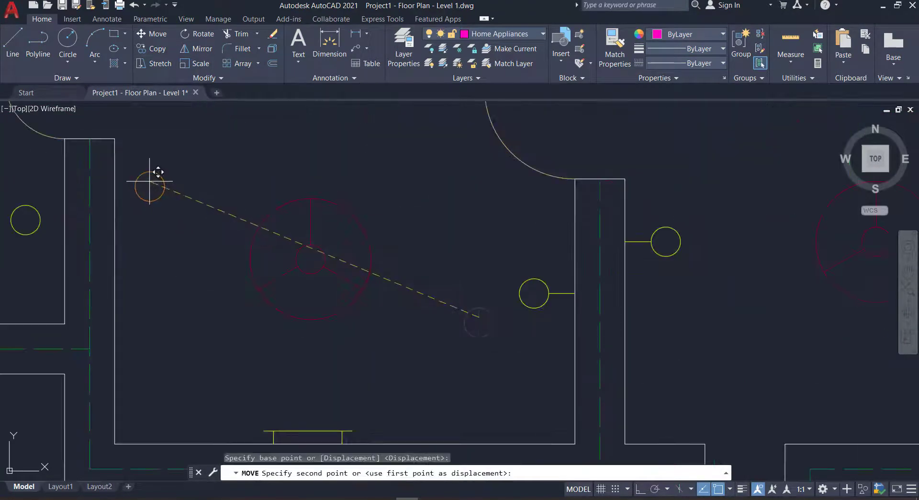
scroll(736, 241, "down", 6)
type("ro")
key("Return")
scroll(767, 219, "up", 4)
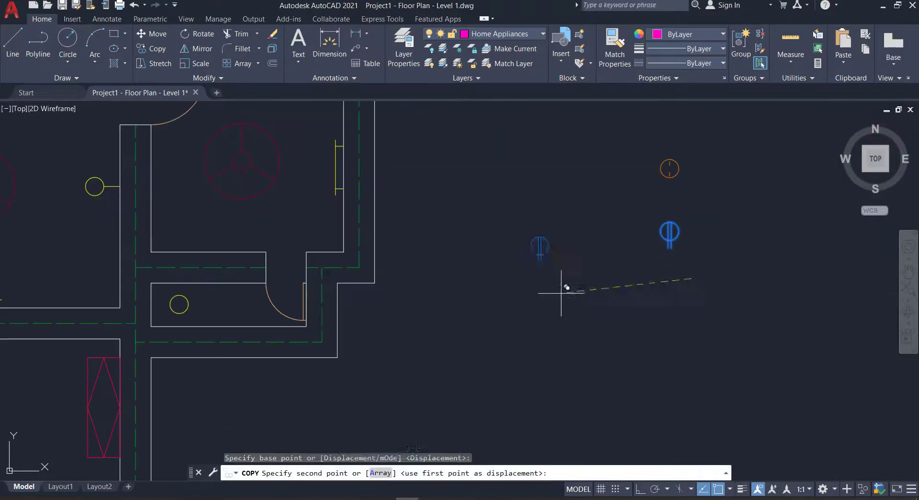
left_click(561, 293)
key("Escape")
Rotate the copied socket symbol.
scroll(219, 305, "down", 4)
type("ro")
key("Return")
scroll(307, 313, "up", 4)
left_click(610, 437)
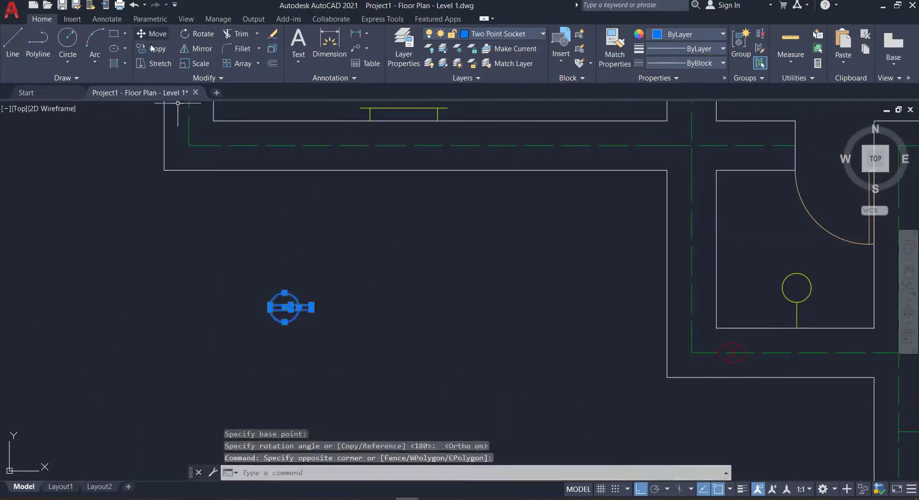
Copy the socket symbol into the left room.
left_click(157, 48)
scroll(287, 297, "up", 3)
left_click(268, 307)
left_click(306, 272)
scroll(273, 314, "down", 4)
key("Escape")
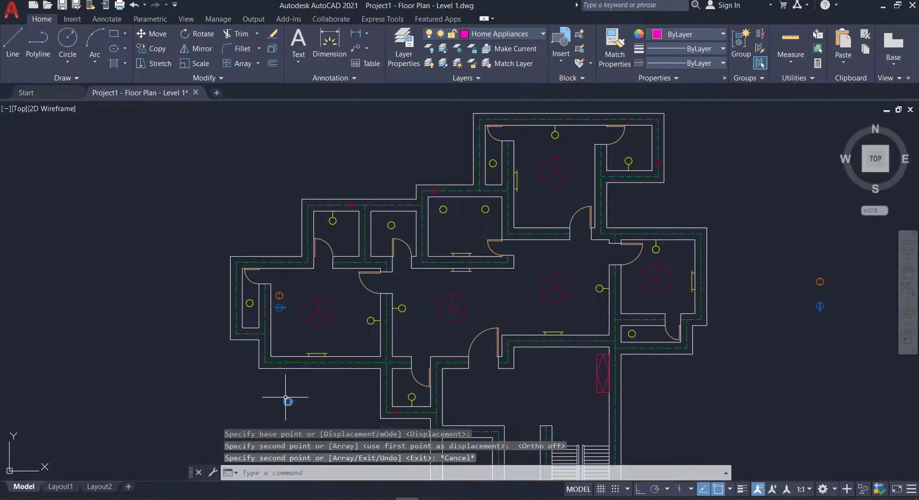
scroll(293, 421, "up", 3)
scroll(317, 393, "down", 3)
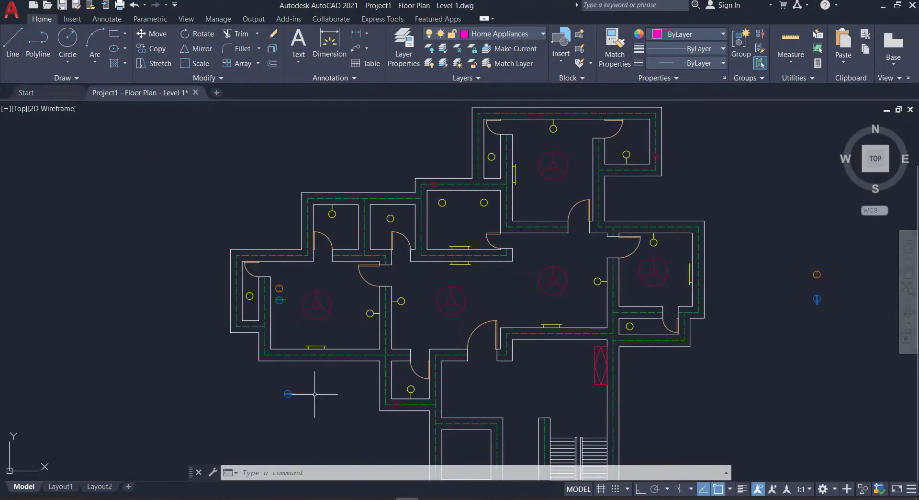
scroll(306, 403, "down", 2)
scroll(411, 359, "up", 2)
Place another socket copy on the floor plan.
left_click(158, 49)
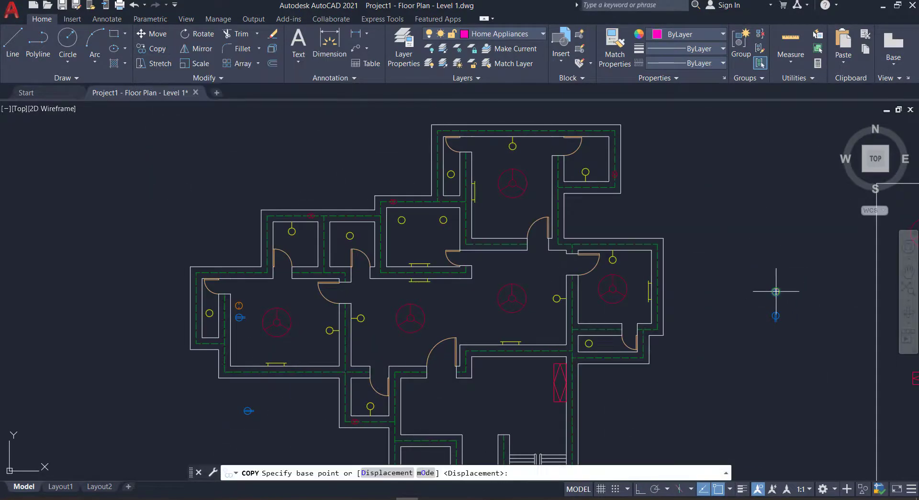
left_click(775, 291)
scroll(564, 134, "up", 3)
scroll(571, 196, "up", 2)
left_click(571, 195)
key("Escape")
Rotate the socket and move it beside the orange TV symbol.
left_click(197, 33)
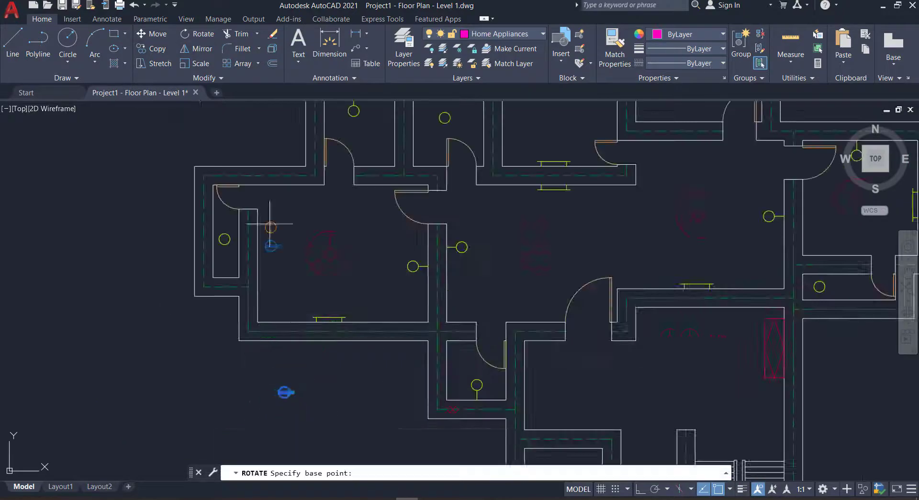
scroll(263, 352, "up", 3)
left_click(263, 352)
left_click(308, 353)
left_click(151, 34)
left_click(318, 373)
scroll(495, 237, "up", 5)
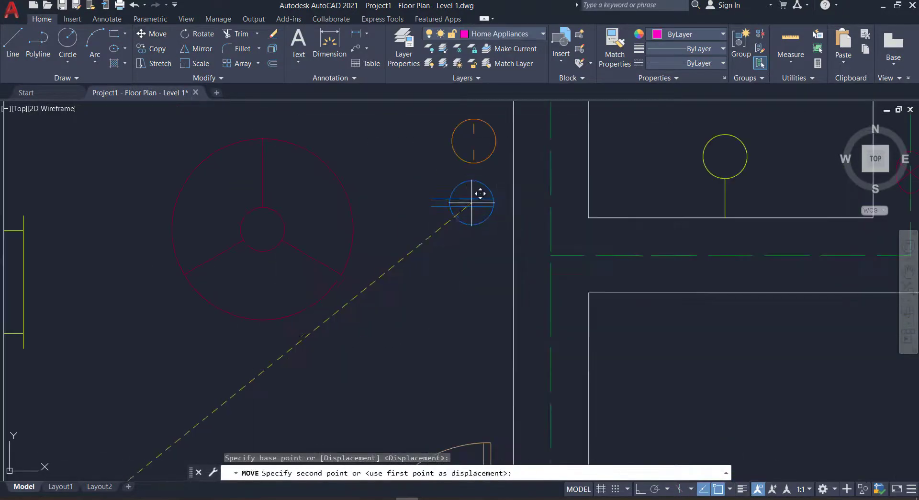
left_click(477, 197)
scroll(478, 196, "down", 5)
scroll(429, 290, "down", 1)
scroll(429, 290, "up", 2)
Window-select the SDB legend symbol and scale it down.
scroll(429, 290, "down", 2)
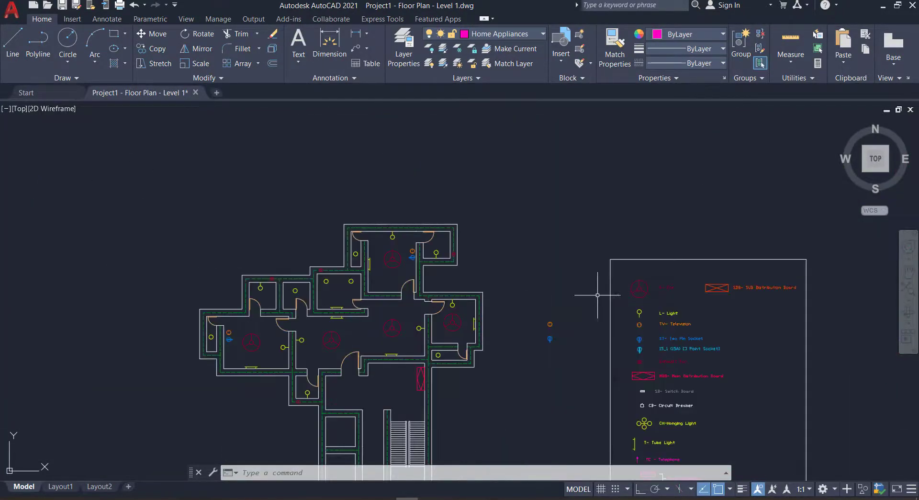
scroll(426, 379, "up", 3)
scroll(718, 335, "up", 3)
left_click(762, 360)
left_click(618, 278)
scroll(441, 268, "down", 3)
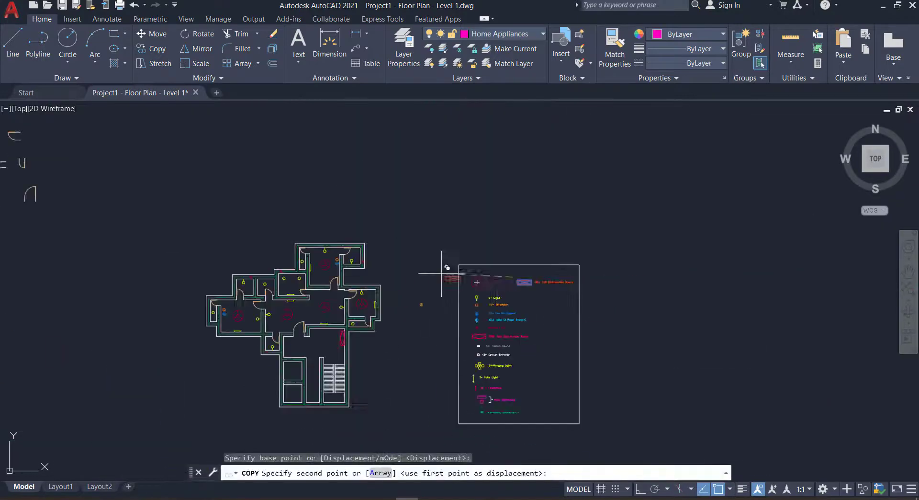
scroll(441, 287, "up", 3)
left_click(195, 64)
left_click(393, 302)
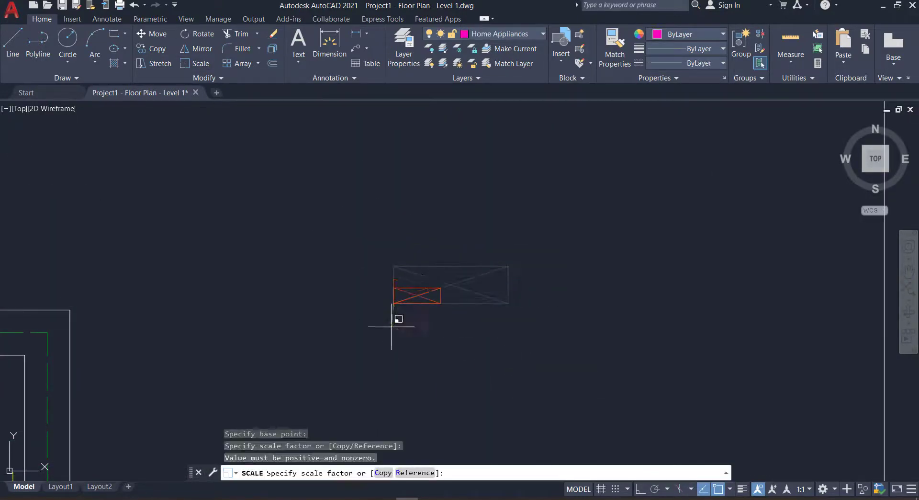
Copy the SDB symbol onto the corridor wall and resize the placed board.
type("co")
key("Return")
left_click(412, 297)
scroll(431, 331, "up", 4)
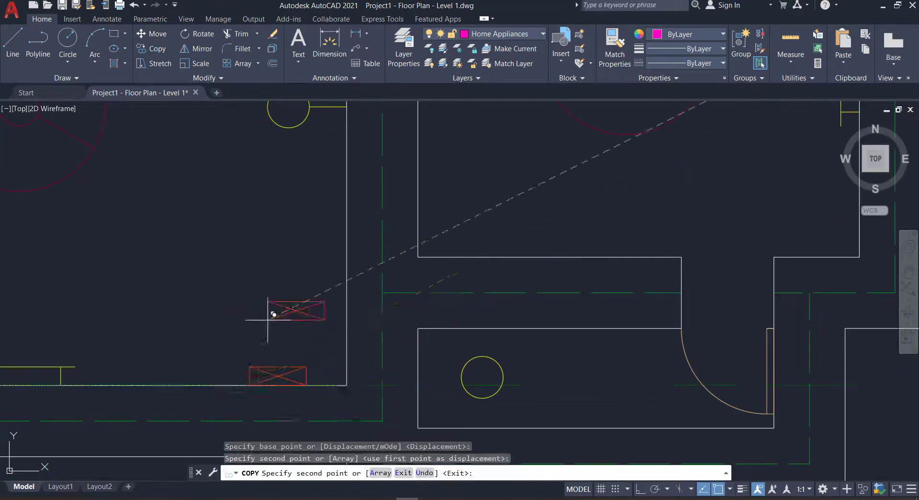
left_click(273, 314)
scroll(273, 314, "down", 3)
scroll(215, 297, "up", 3)
left_click(194, 63)
left_click(230, 213)
left_click(225, 218)
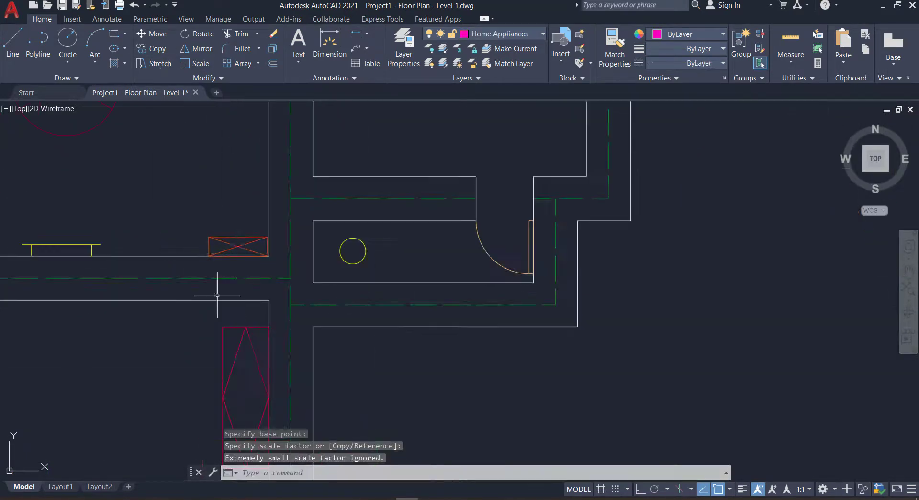
Undo an accidental move of the table symbol.
type("m")
key("Return")
scroll(217, 295, "up", 4)
scroll(455, 246, "down", 5)
scroll(291, 286, "up", 5)
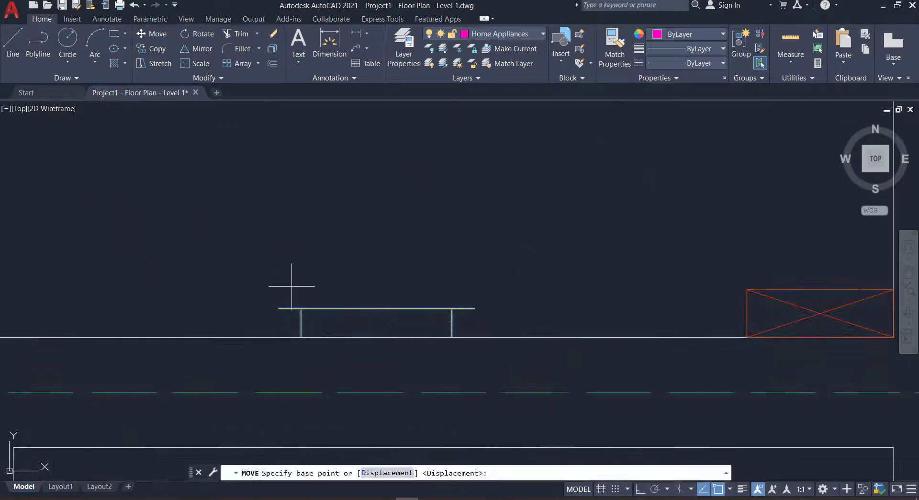
left_click(291, 286)
key("ctrl+z")
key("ctrl+z")
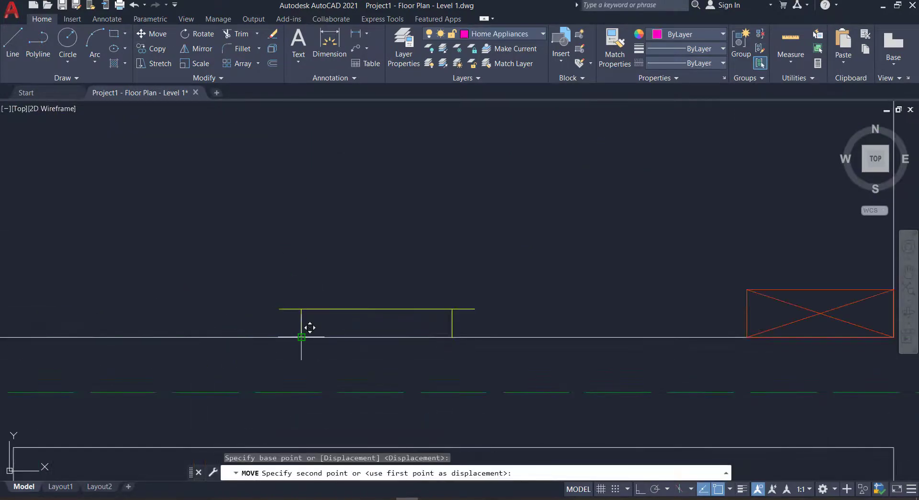
left_click(358, 336)
scroll(358, 337, "down", 3)
scroll(431, 287, "down", 3)
Select the switch board legend symbol and set the Switch Board layer to blue colour 170.
scroll(623, 287, "up", 4)
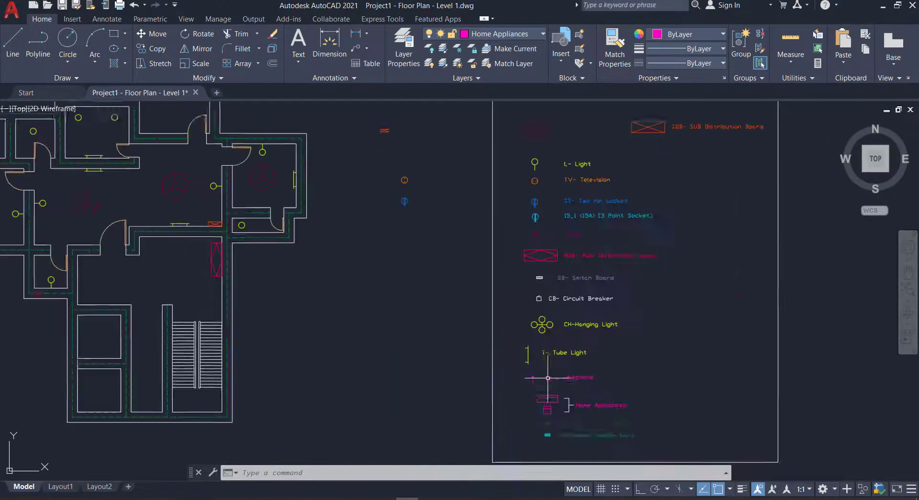
scroll(622, 287, "up", 3)
left_click(715, 297)
left_click(576, 288)
left_click(484, 33)
left_click(466, 254)
left_click(429, 347)
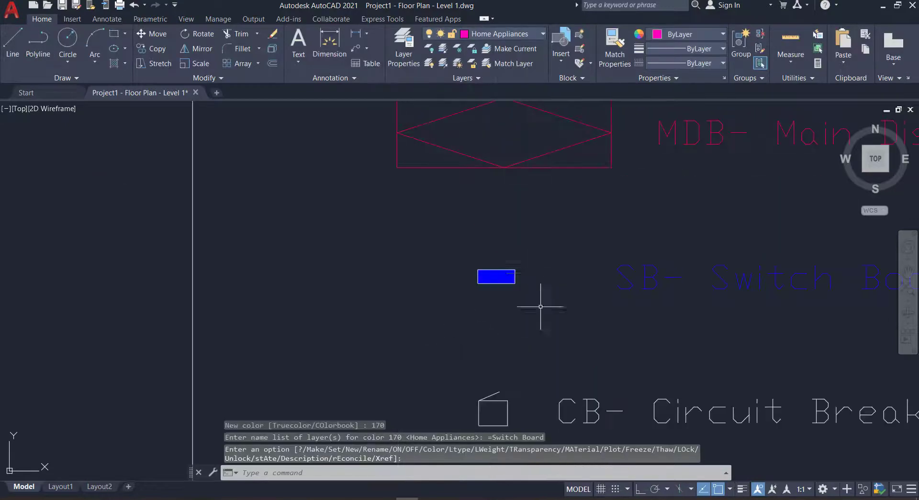
Copy the switch board symbol beside two doors in the floor plan.
scroll(430, 240, "down", 4)
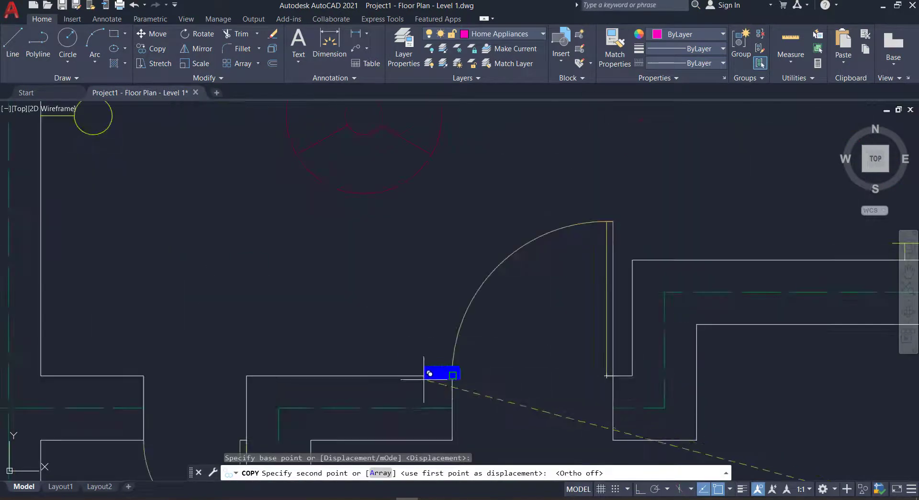
left_click(398, 376)
scroll(340, 347, "down", 6)
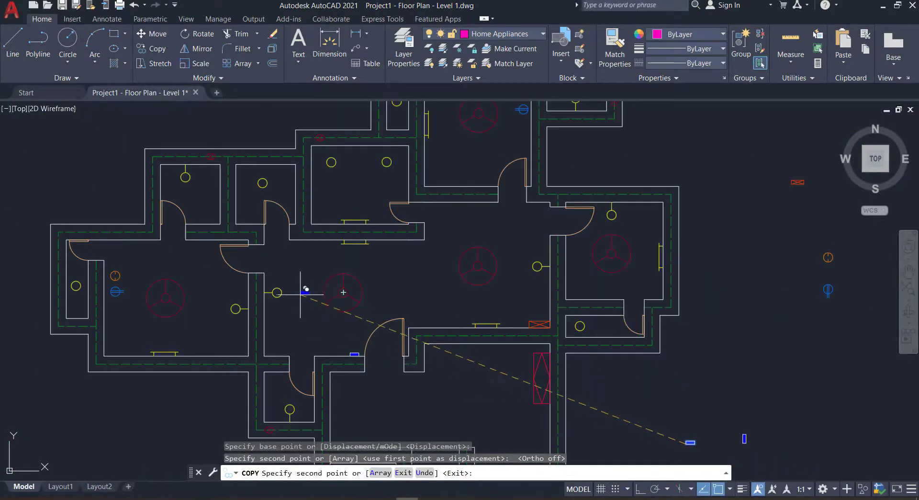
key("Return")
key("Return")
scroll(707, 399, "up", 5)
left_click(744, 410)
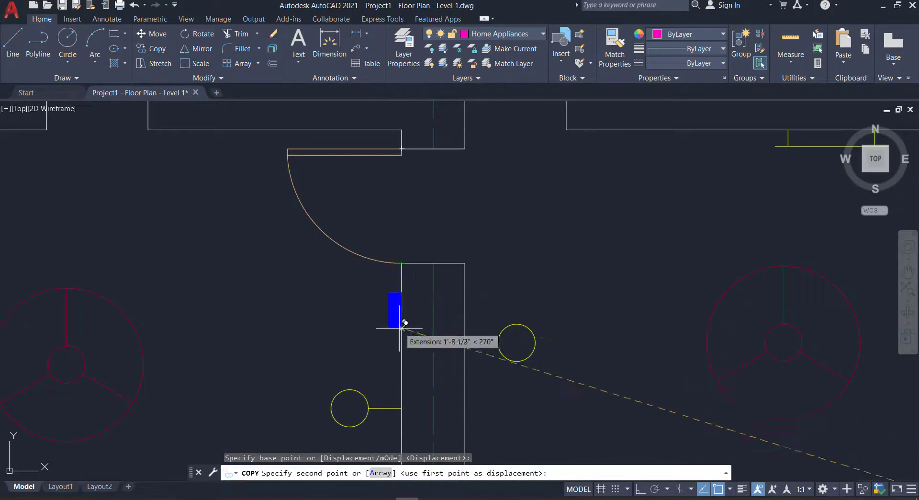
left_click(401, 328)
scroll(401, 328, "down", 5)
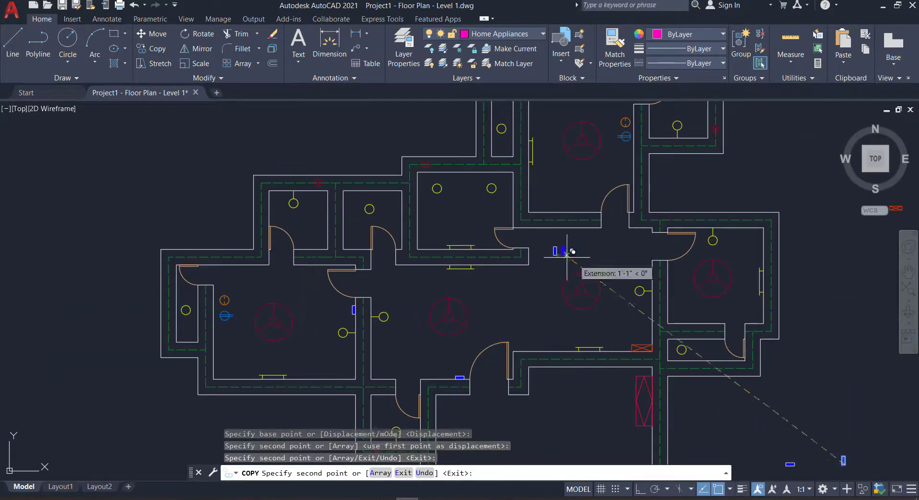
Copy another switch board beside a door, then shift one switch board closer to its door.
key("Return")
key("Return")
scroll(804, 262, "up", 4)
left_click(552, 289)
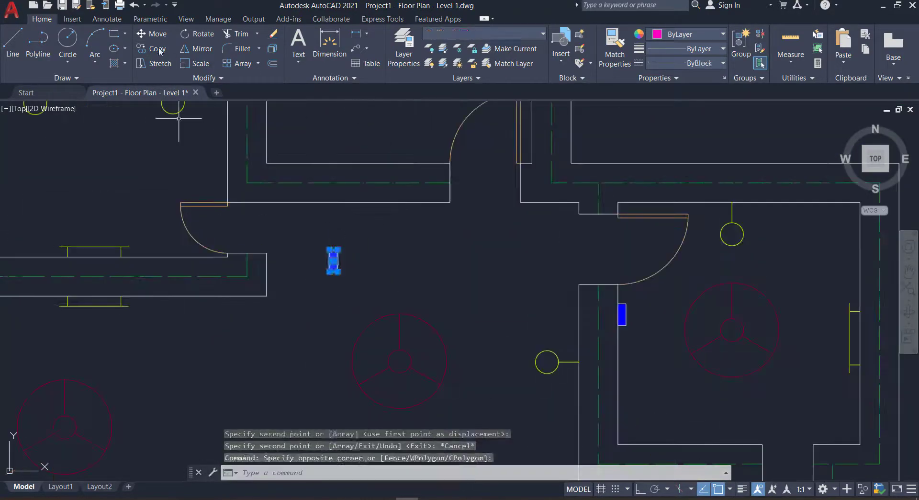
left_click(384, 285)
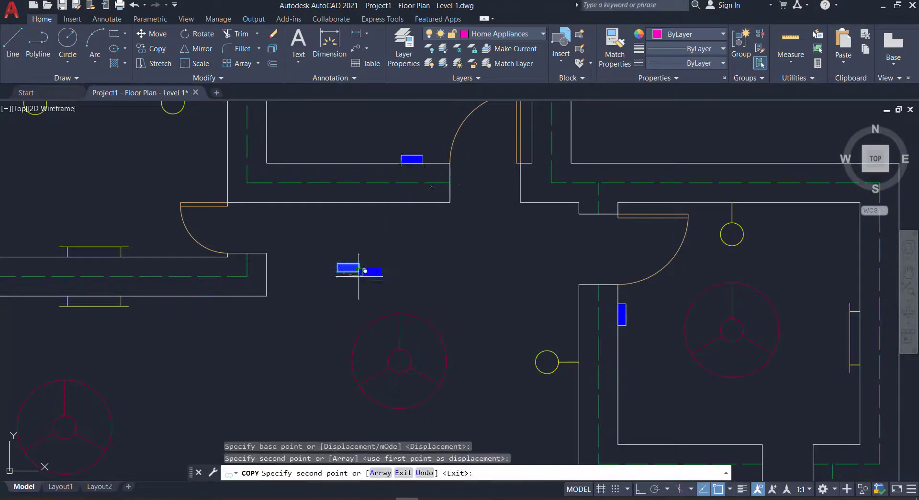
scroll(359, 271, "down", 5)
key("Escape")
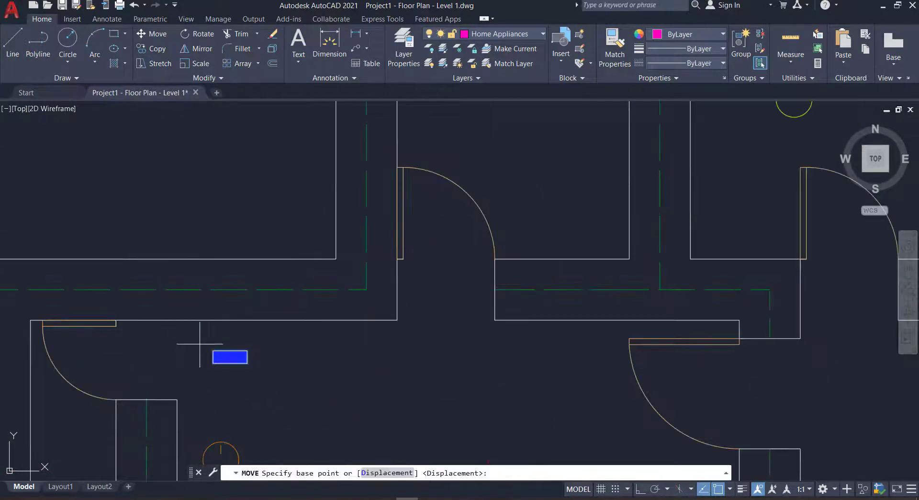
left_click(264, 320)
scroll(264, 319, "down", 5)
scroll(430, 326, "up", 3)
Move the small blue switch board against the wall by the door.
scroll(425, 322, "up", 2)
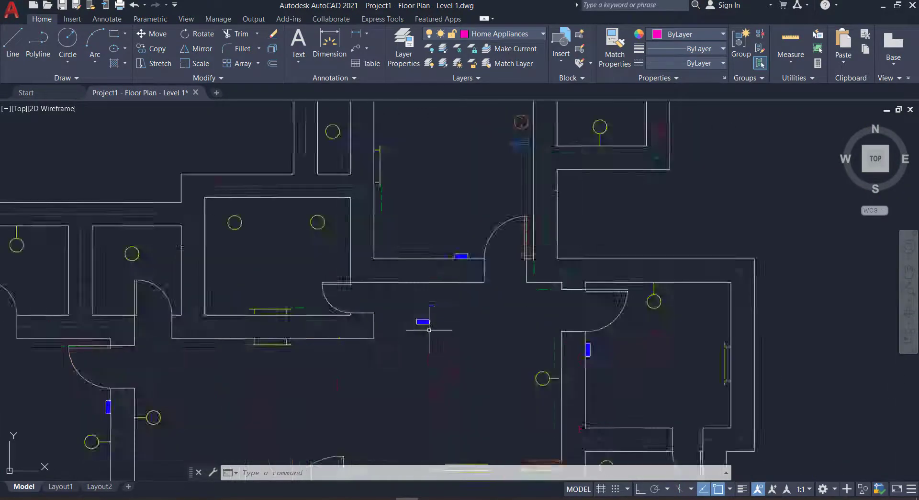
scroll(488, 285, "down", 2)
left_click_drag(488, 284, 445, 267)
scroll(523, 295, "up", 2)
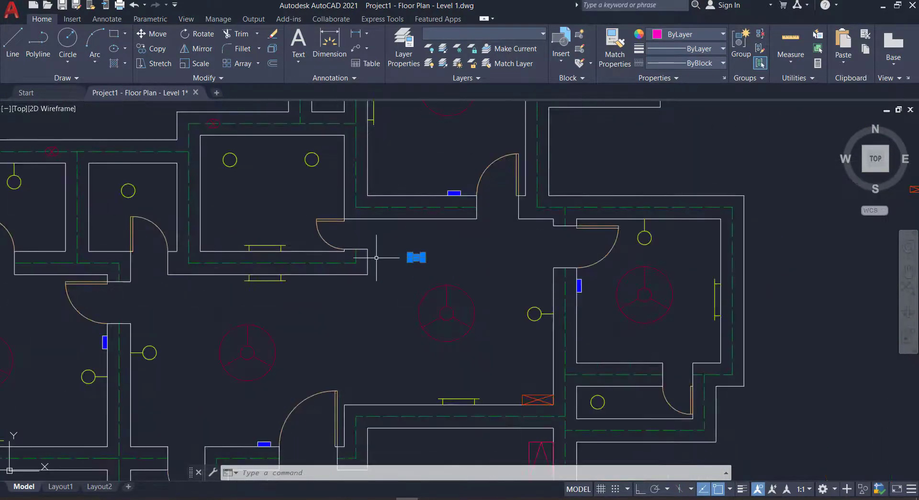
scroll(416, 258, "up", 6)
left_click(411, 258)
scroll(410, 259, "down", 6)
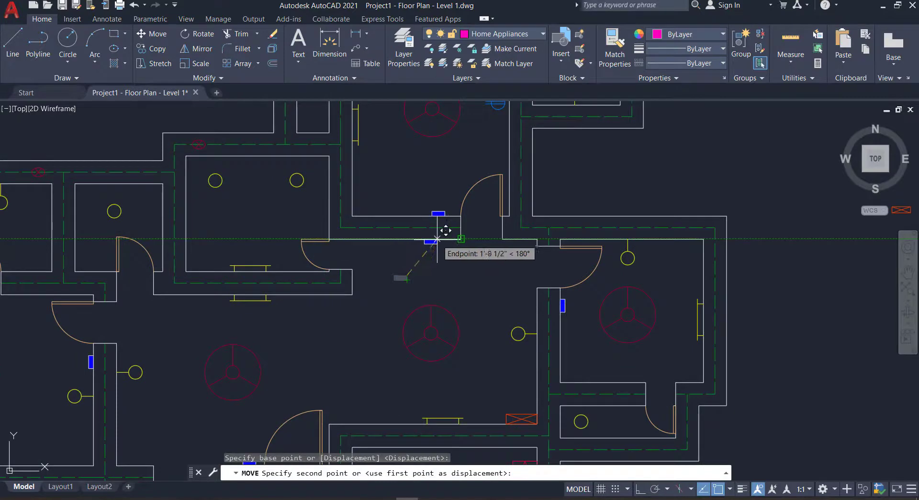
left_click(389, 239)
Copy the switch board onto another room's wall.
scroll(373, 295, "down", 2)
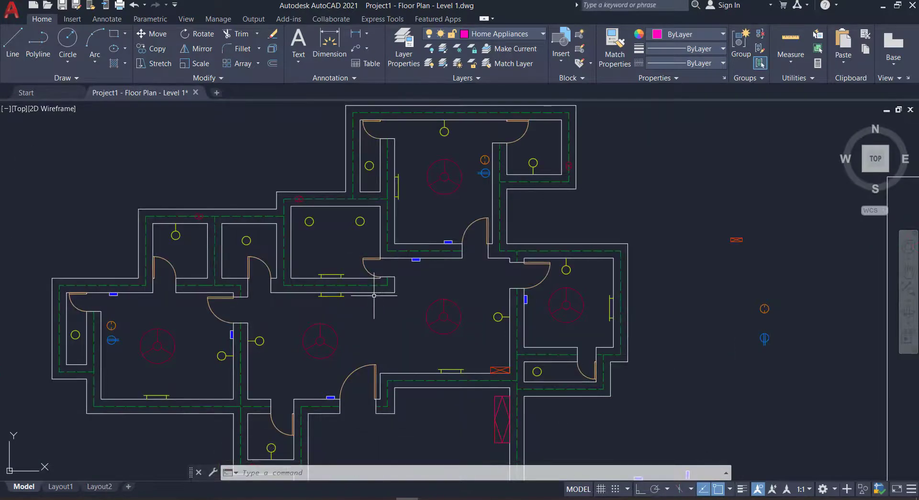
scroll(249, 307, "up", 2)
scroll(144, 307, "up", 2)
scroll(172, 349, "up", 2)
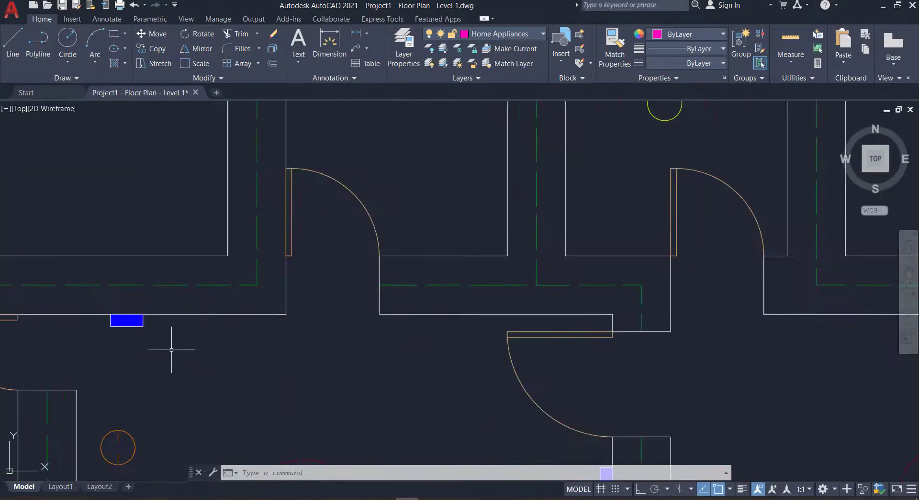
left_click(143, 314)
scroll(328, 308, "down", 3)
scroll(426, 335, "up", 2)
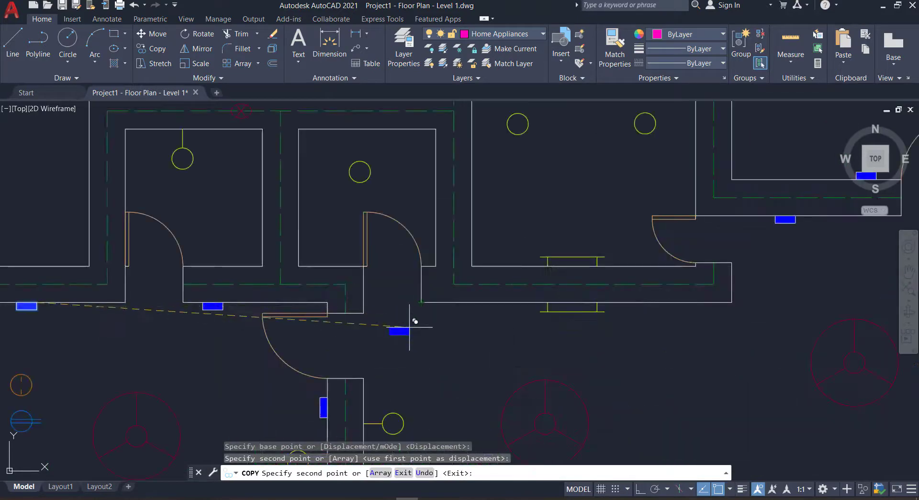
middle_click_drag(410, 327, 422, 287)
key("Return")
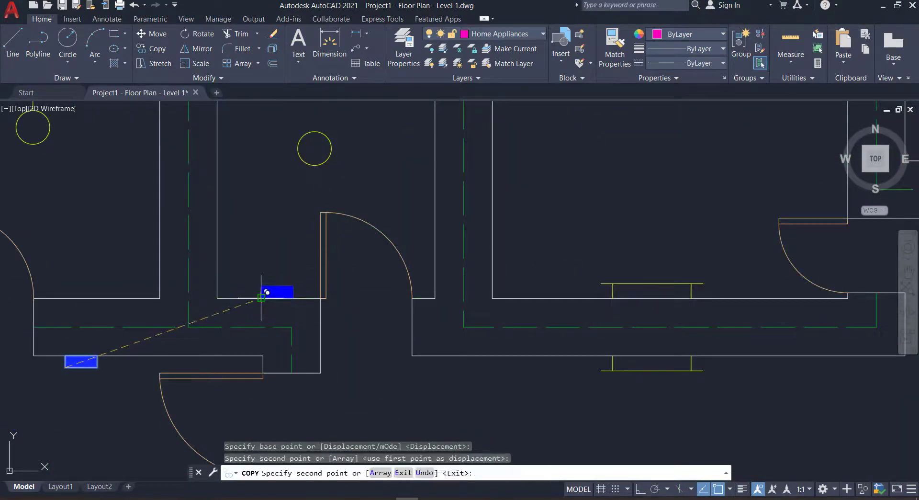
left_click(261, 298)
key("Escape")
Move the TV and socket symbols together to a new spot.
scroll(261, 298, "down", 8)
scroll(481, 257, "up", 2)
scroll(424, 252, "up", 5)
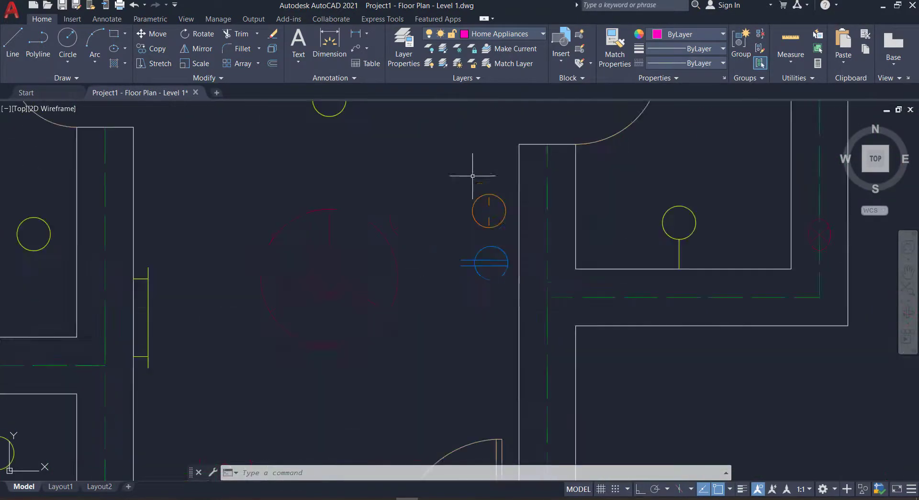
left_click_drag(450, 182, 514, 285)
left_click(157, 33)
left_click(457, 298)
scroll(457, 298, "down", 5)
Copy a switch board beside another door and place the blue rectangle at its new spot.
left_click(152, 48)
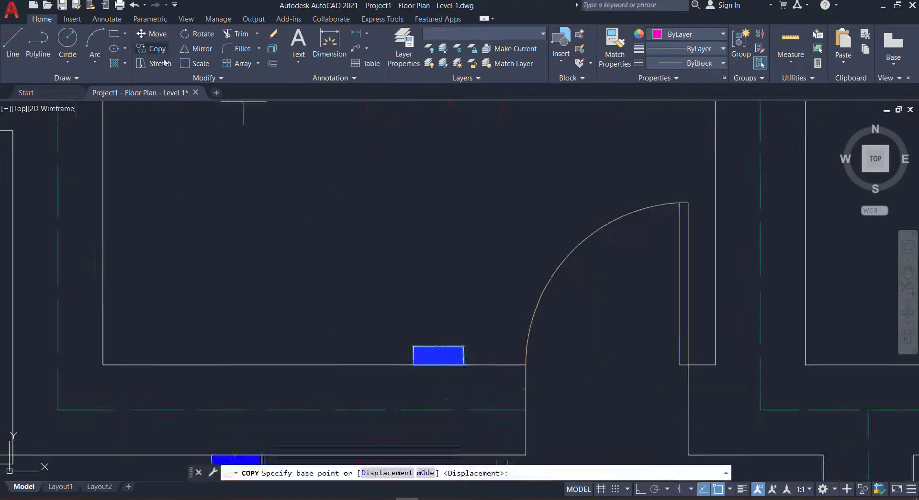
left_click(437, 353)
left_click(421, 373)
scroll(421, 307, "up", 5)
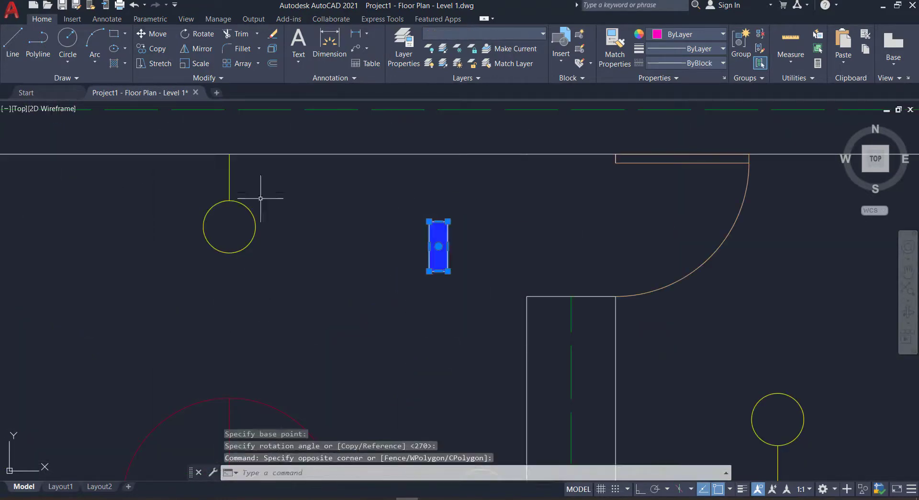
left_click(523, 289)
scroll(524, 289, "down", 3)
Move the blue rectangle flush against the wall.
scroll(459, 330, "up", 4)
left_click_drag(459, 335, 327, 232)
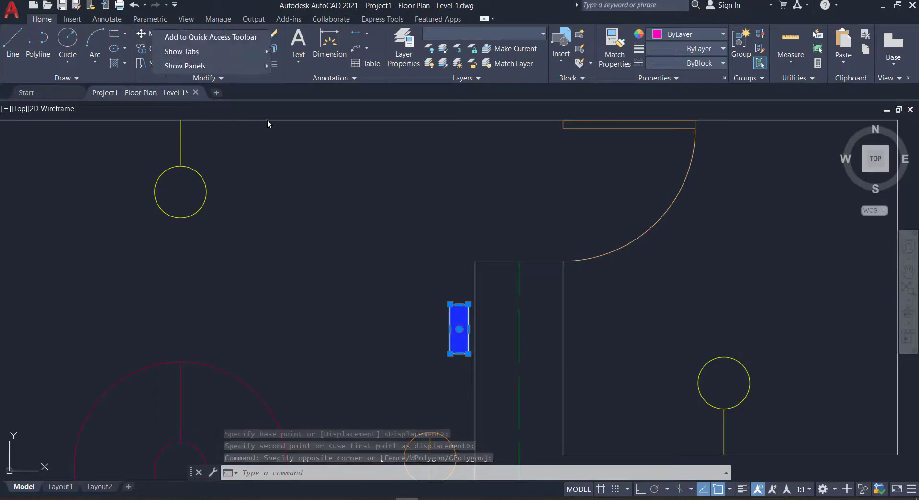
left_click(141, 33)
left_click(469, 329)
left_click(475, 330)
scroll(478, 330, "down", 4)
Copy the blue rectangle wall symbol to two spots in the floor plan.
scroll(501, 343, "down", 2)
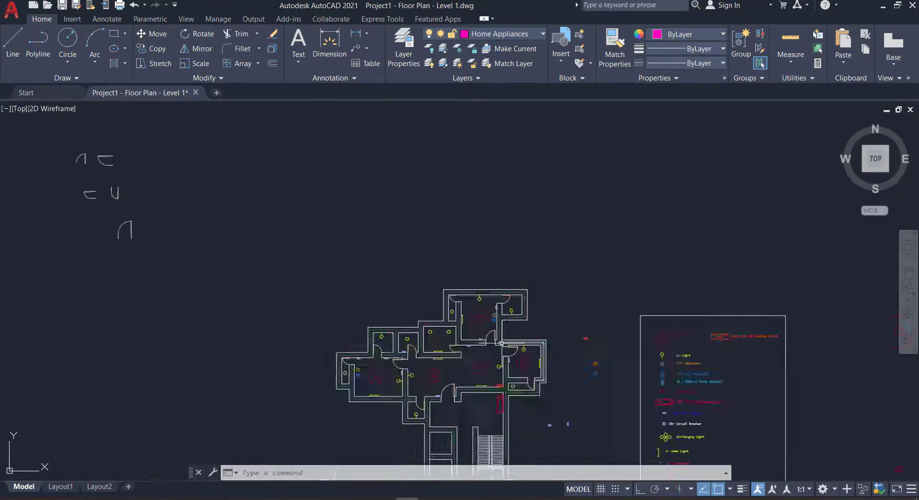
scroll(501, 344, "up", 5)
scroll(608, 329, "down", 3)
left_click(152, 49)
scroll(514, 255, "up", 2)
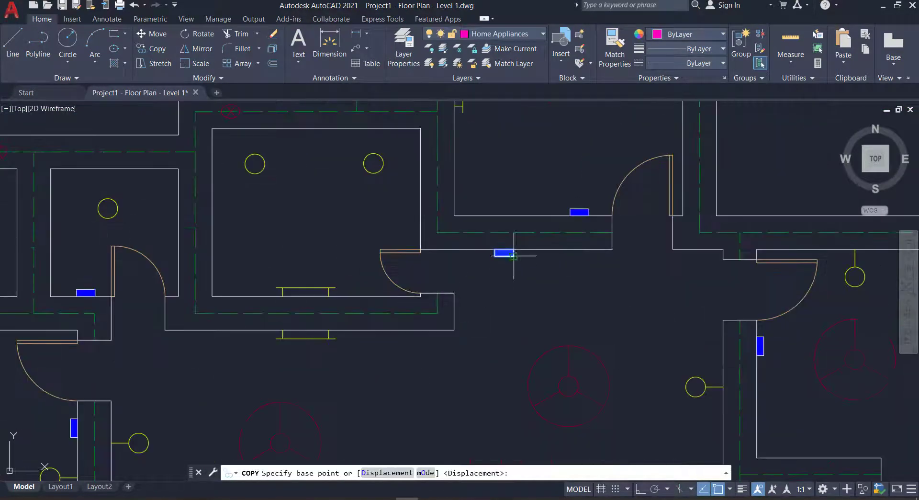
left_click(514, 255)
scroll(646, 273, "down", 2)
scroll(697, 340, "up", 2)
left_click(697, 341)
scroll(697, 340, "down", 4)
key("Escape")
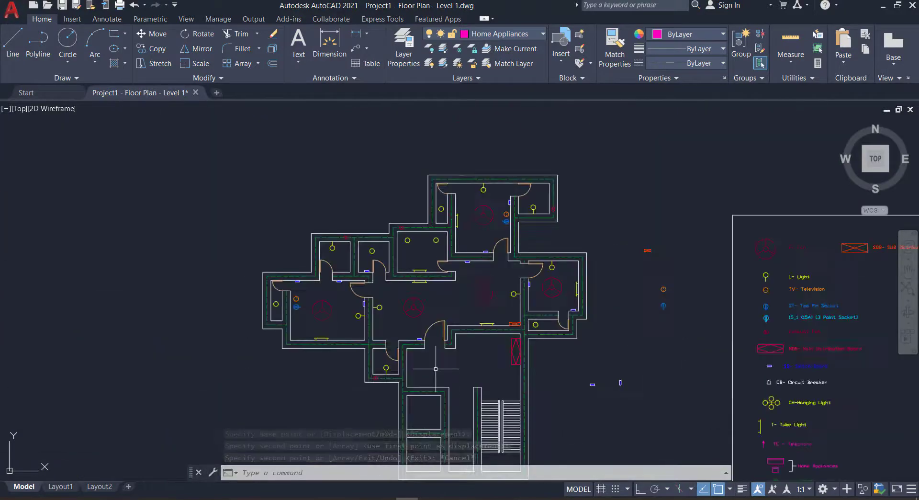
Copy another blue wall symbol from the legend into the plan.
scroll(436, 368, "up", 2)
scroll(182, 280, "up", 6)
left_click(185, 280)
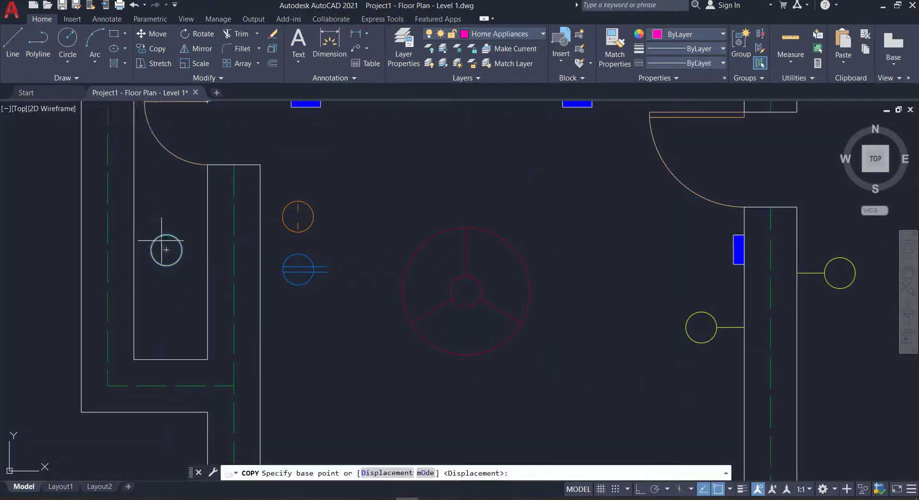
left_click(166, 250)
scroll(329, 318, "down", 3)
middle_click_drag(478, 333, 428, 315)
left_click(747, 328)
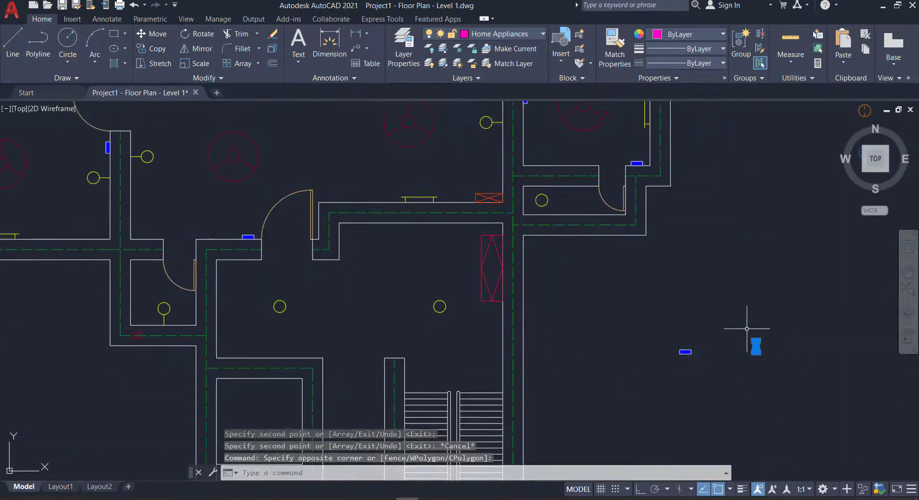
scroll(681, 352, "up", 4)
left_click(679, 350)
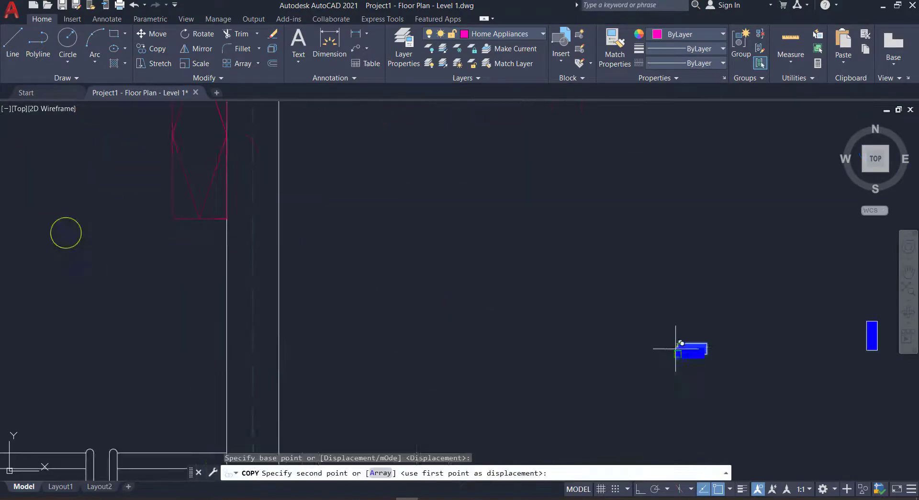
scroll(677, 349, "down", 4)
scroll(330, 261, "up", 4)
key("Return")
scroll(707, 400, "down", 2)
Copy the blue outlet symbol from the legend into the plan.
left_click(717, 398)
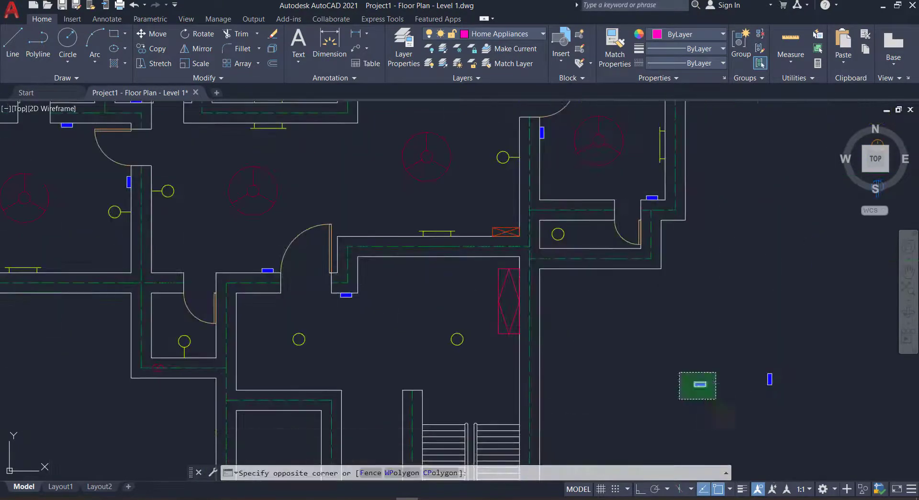
left_click(683, 371)
key("Return")
left_click(632, 375)
left_click(590, 351)
scroll(590, 351, "down", 5)
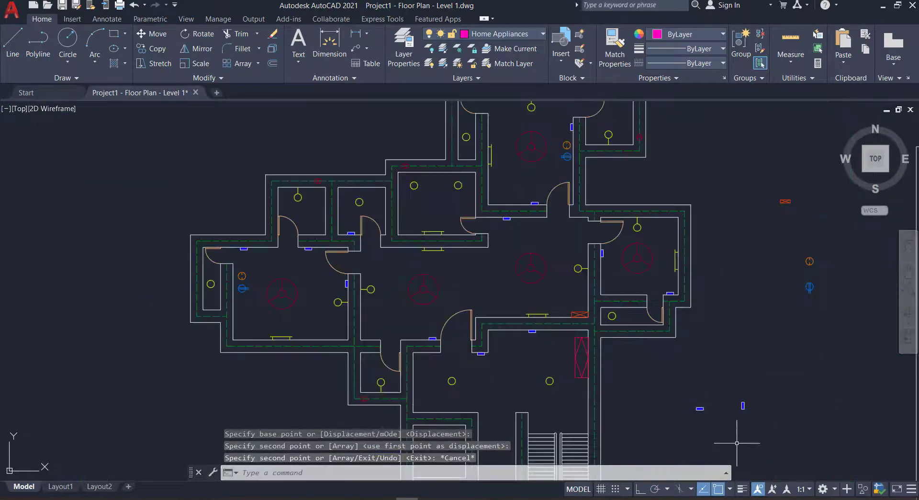
key("Return")
scroll(349, 322, "down", 3)
scroll(349, 322, "up", 3)
scroll(349, 323, "down", 1)
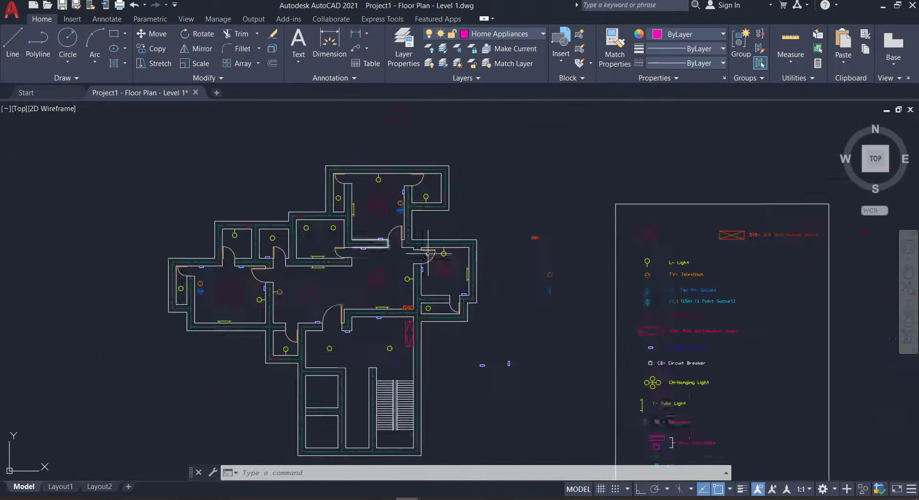
scroll(712, 368, "up", 4)
Copy the circuit breaker symbol into the plan and rotate it.
left_click(618, 359)
key("Return")
scroll(602, 372, "up", 3)
left_click(642, 335)
scroll(707, 458, "down", 6)
scroll(306, 330, "up", 2)
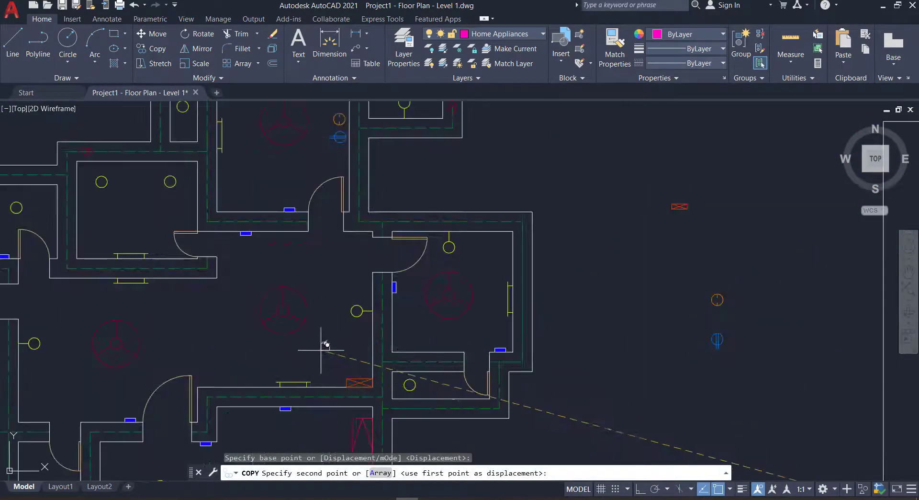
left_click(318, 339)
key("Return")
scroll(318, 335, "up", 3)
key("Return")
left_click(333, 359)
Move the selected symbol to its position in the plan.
left_click(248, 293)
key("m")
key("Return")
scroll(396, 338, "down", 3)
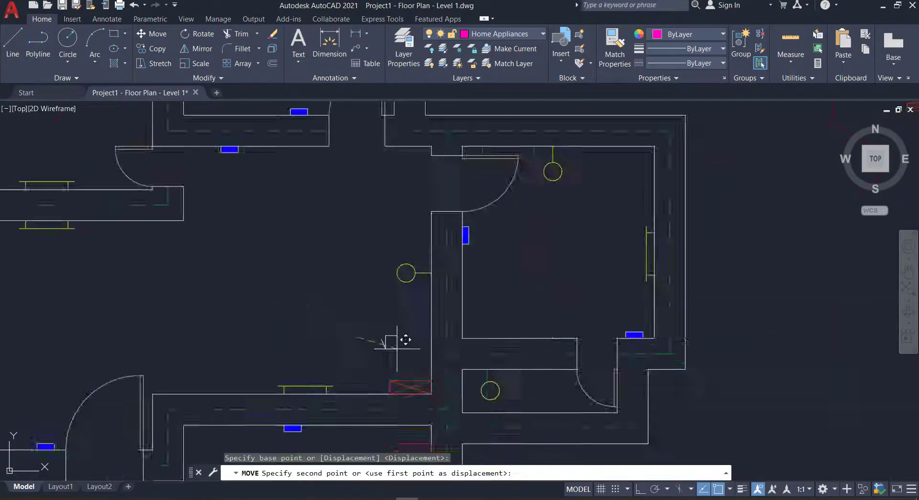
scroll(467, 334, "up", 3)
left_click(467, 334)
scroll(468, 334, "down", 3)
scroll(681, 398, "up", 4)
Copy the telephone symbol from the legend into the plan.
left_click(618, 366)
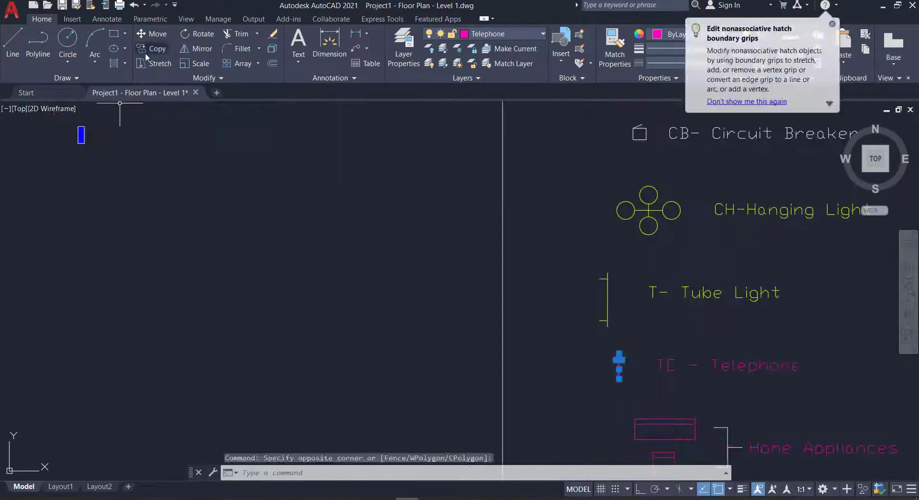
key("co")
key("Return")
left_click(520, 317)
scroll(328, 353, "down", 3)
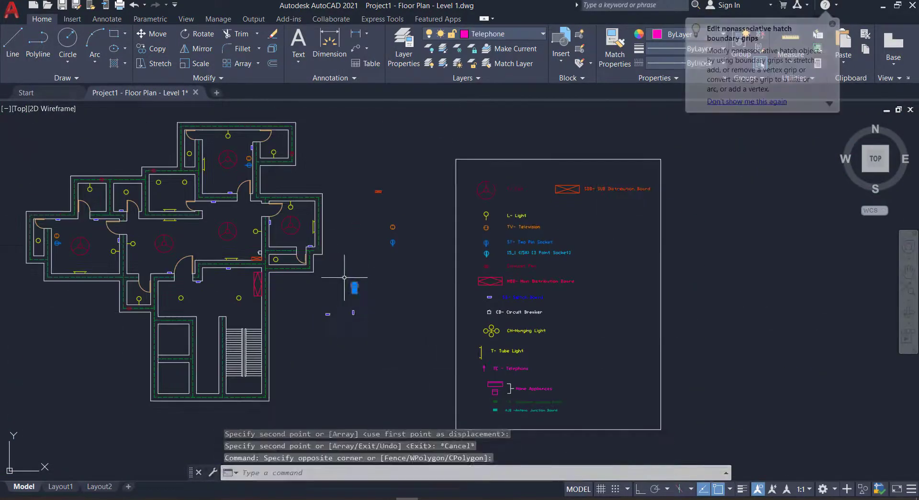
scroll(427, 322, "up", 5)
left_click(246, 376)
scroll(247, 376, "down", 5)
key("Escape")
scroll(328, 304, "up", 5)
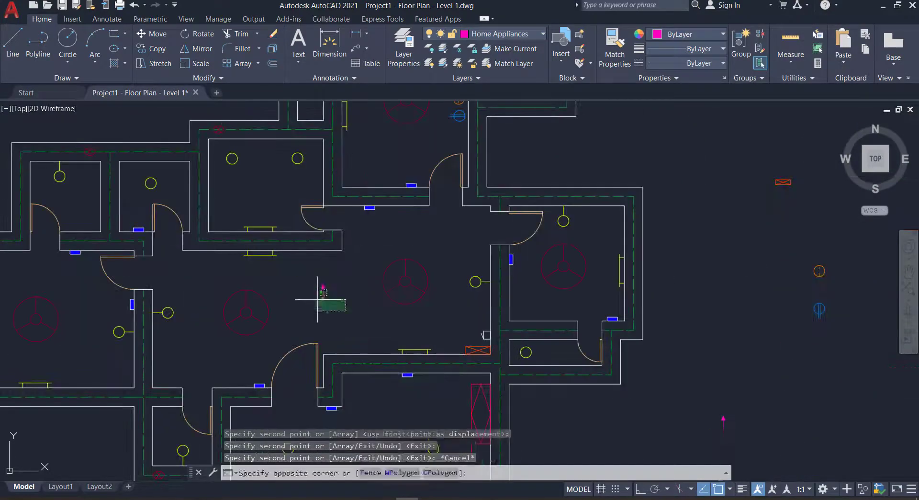
Rotate the telephone copy 180° and move it beside the wall.
key("ro")
key("Return")
scroll(328, 303, "up", 2)
left_click(323, 299)
type("180")
key("Return")
key("m")
key("Return")
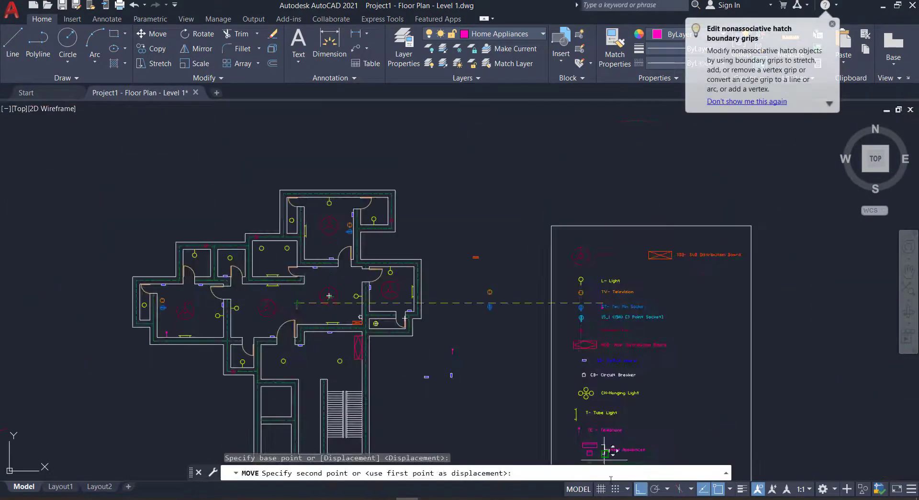
scroll(290, 241, "up", 5)
left_click(291, 240)
scroll(292, 241, "down", 5)
scroll(451, 369, "up", 5)
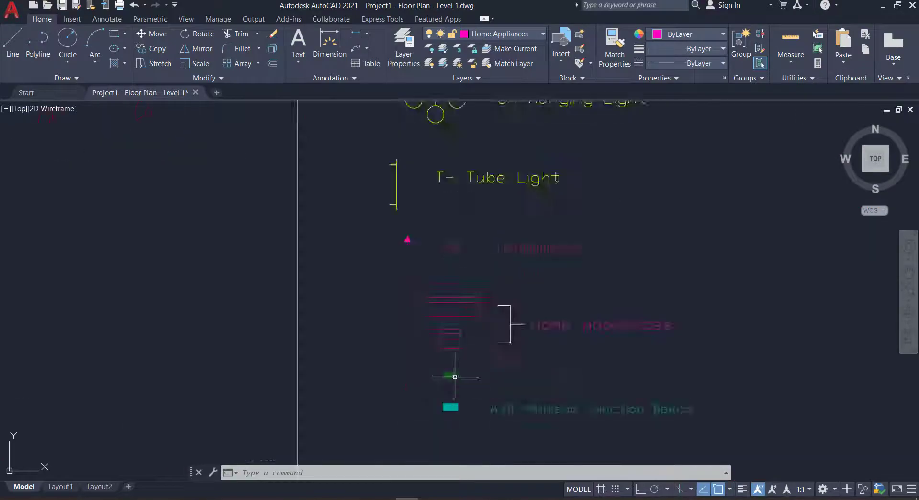
Copy the Home Appliances symbol against a wall in the plan.
left_click(351, 330)
key("c")
key("o")
key("Return")
left_click(351, 352)
scroll(350, 352, "down", 5)
scroll(153, 343, "up", 5)
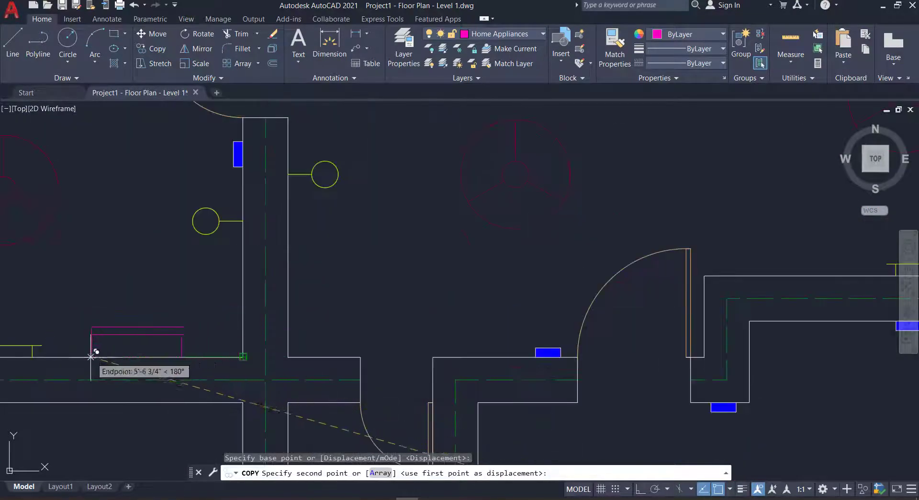
left_click(91, 357)
scroll(91, 357, "down", 5)
key("Escape")
Erase the two stray objects from the plan.
left_click(206, 407)
left_click(168, 411)
key("Delete")
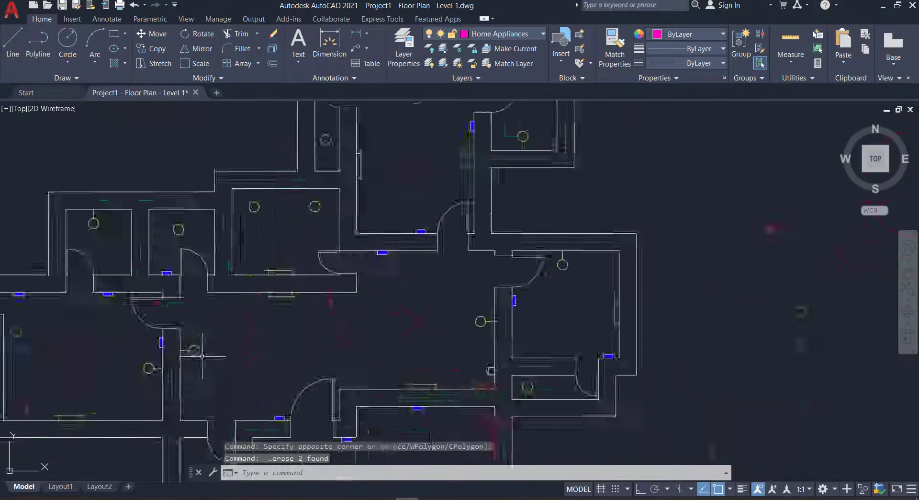
scroll(518, 404, "up", 5)
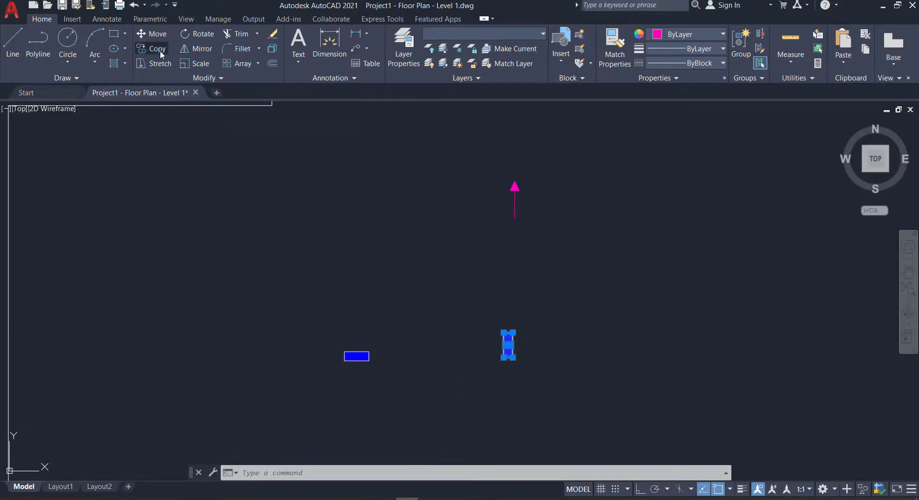
Copy two more legend symbols into the plan, one at a wall endpoint.
left_click(161, 54)
left_click(508, 344)
scroll(508, 344, "down", 5)
left_click(365, 287)
scroll(365, 287, "down", 5)
key("Escape")
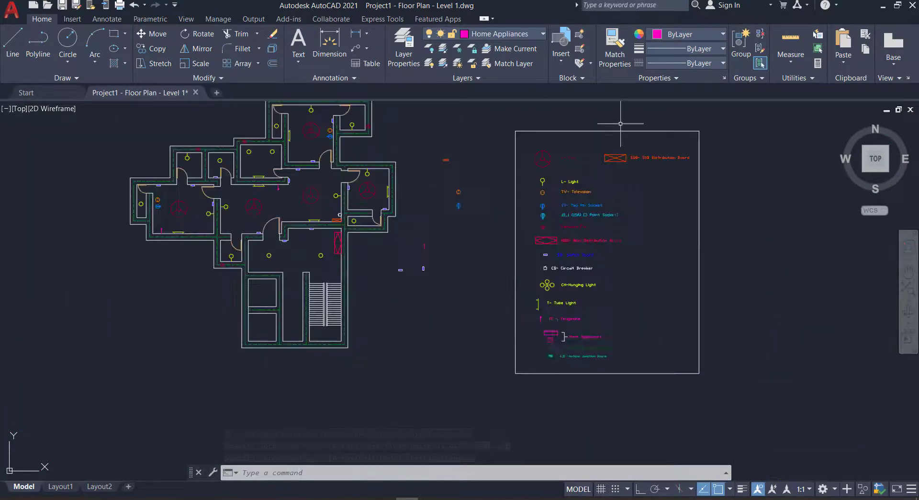
scroll(499, 373, "up", 5)
left_click(157, 49)
left_click(476, 445)
scroll(477, 446, "down", 5)
scroll(173, 320, "up", 5)
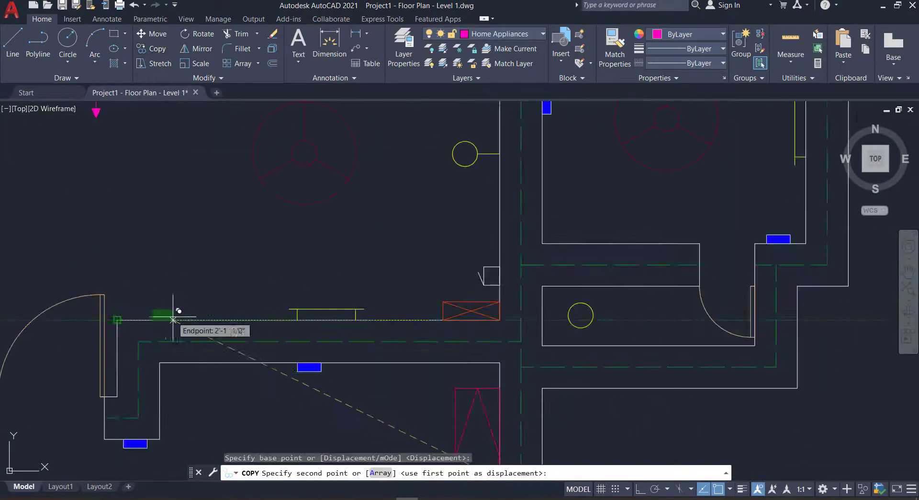
left_click(172, 319)
scroll(173, 320, "down", 5)
scroll(498, 373, "up", 5)
Place another upright switch board copy against a vertical wall.
left_click(157, 48)
left_click(492, 353)
scroll(209, 258, "up", 5)
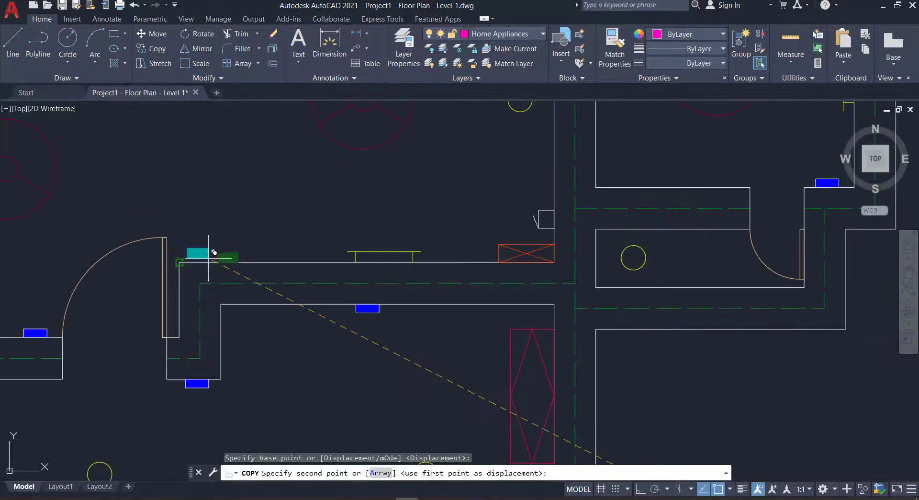
left_click(270, 262)
scroll(270, 262, "down", 5)
scroll(180, 246, "up", 5)
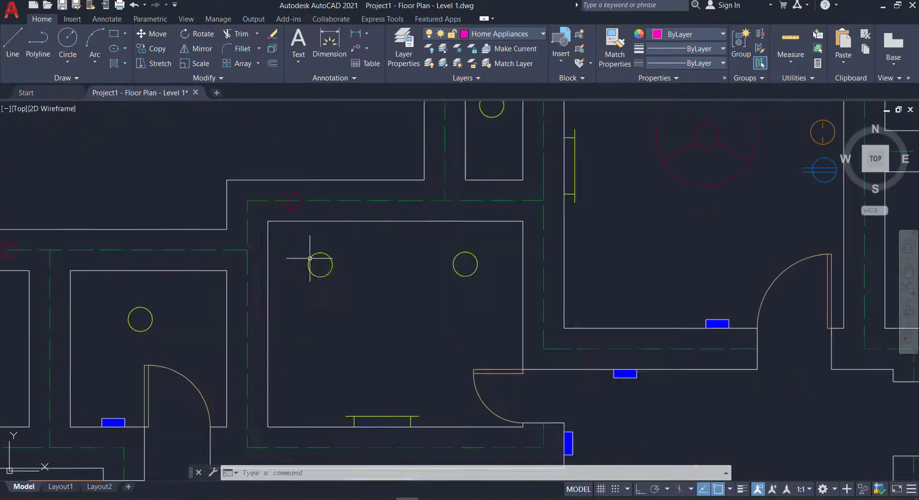
scroll(362, 291, "down", 5)
Save the drawing and select the Two Point Socket symbol in the legend.
key("ctrl+s")
key("Escape")
scroll(511, 318, "up", 5)
left_click_drag(550, 332, 520, 313)
Copy the socket symbol a short distance to the right and rotate the new copy.
left_click(158, 48)
scroll(541, 331, "up", 5)
left_click(538, 311)
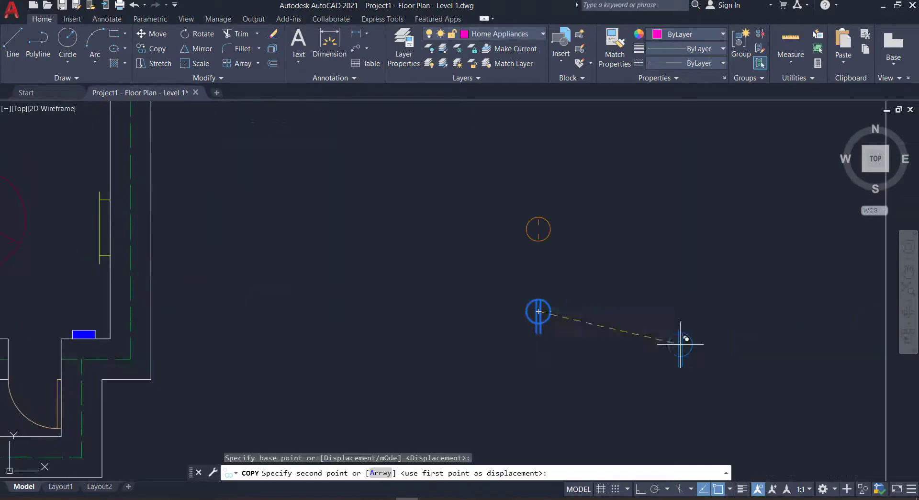
left_click(649, 311)
type("ro")
left_click(649, 311)
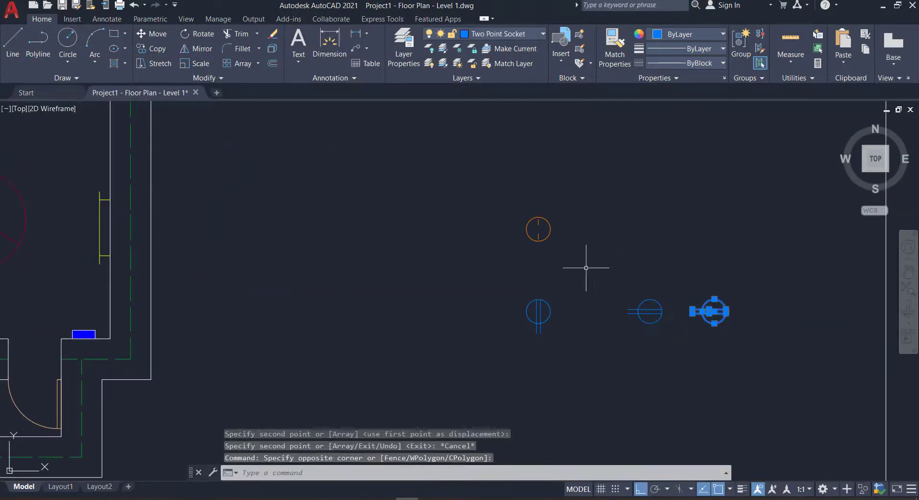
left_click(713, 349)
middle_click_drag(714, 350, 746, 363)
Copy a socket symbol into a room of the floor plan.
left_click(608, 346)
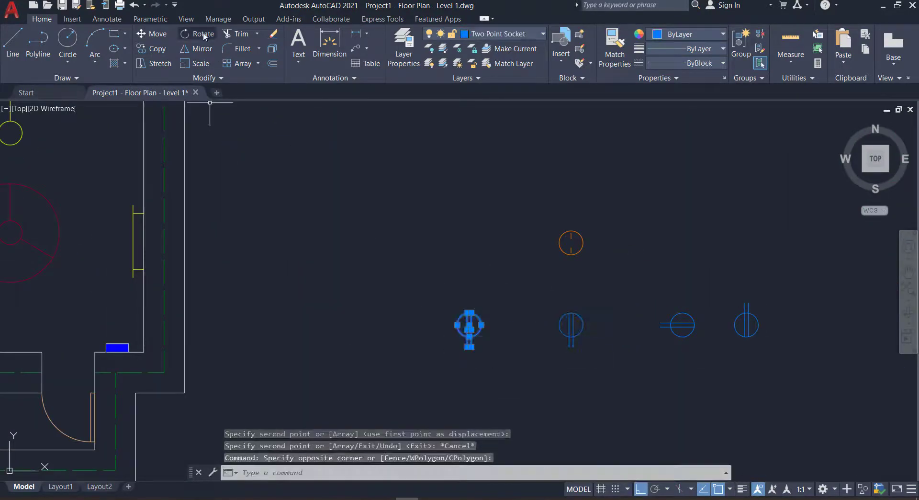
scroll(496, 373, "down", 3)
type("co")
scroll(447, 345, "up", 3)
left_click(498, 329)
scroll(498, 328, "down", 4)
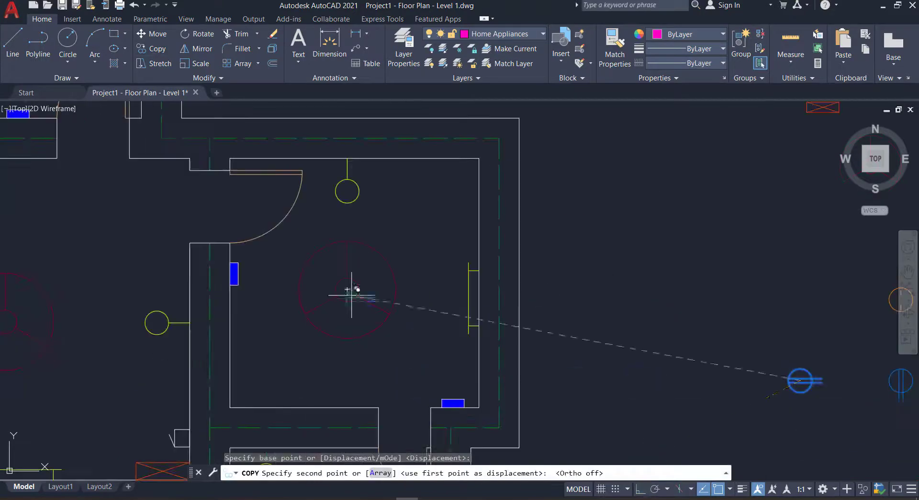
scroll(353, 287, "down", 1)
left_click(212, 263)
key("Escape")
Move the nearby socket symbol to a new spot in the room.
scroll(212, 263, "down", 2)
scroll(206, 316, "up", 5)
scroll(206, 316, "up", 2)
left_click_drag(182, 292, 263, 345)
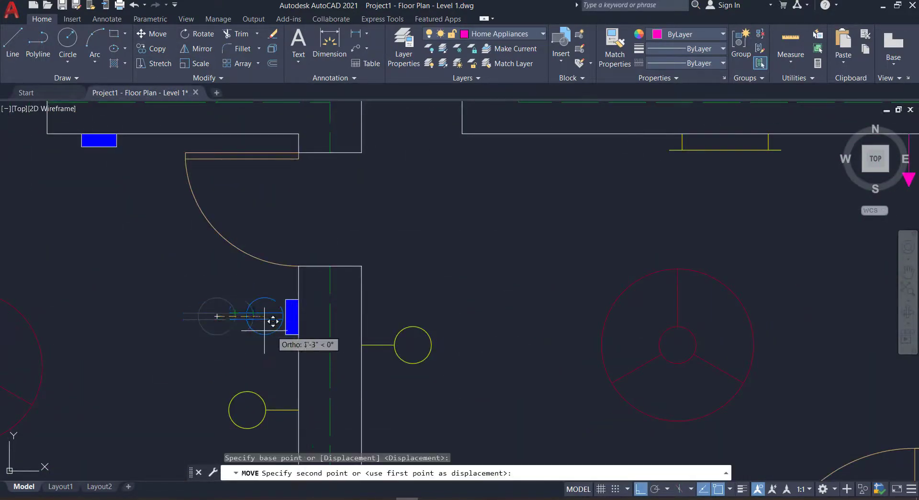
left_click(247, 293)
Copy the legend socket symbol onto the wall junction inside a room.
scroll(399, 292, "down", 5)
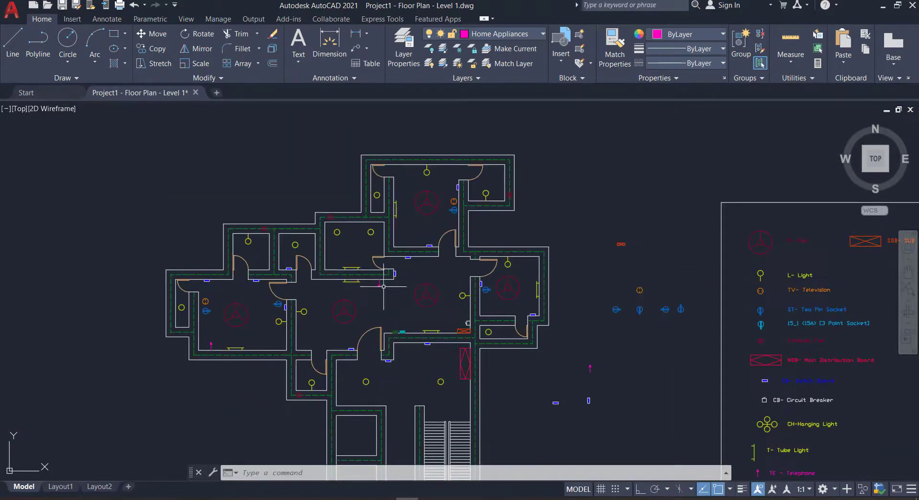
scroll(459, 205, "up", 2)
scroll(814, 374, "up", 3)
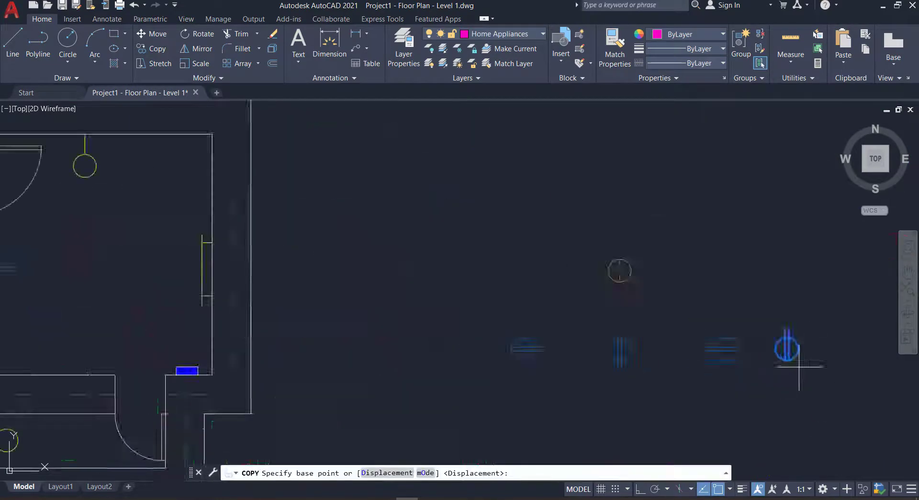
left_click(804, 369)
scroll(804, 368, "down", 4)
scroll(486, 302, "up", 4)
scroll(486, 301, "down", 4)
scroll(443, 330, "up", 4)
scroll(443, 330, "down", 3)
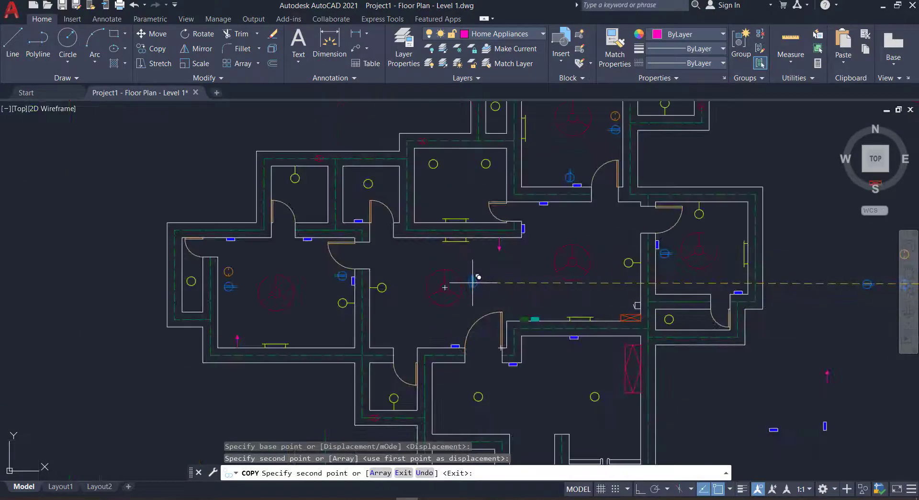
key("Return")
scroll(487, 271, "up", 5)
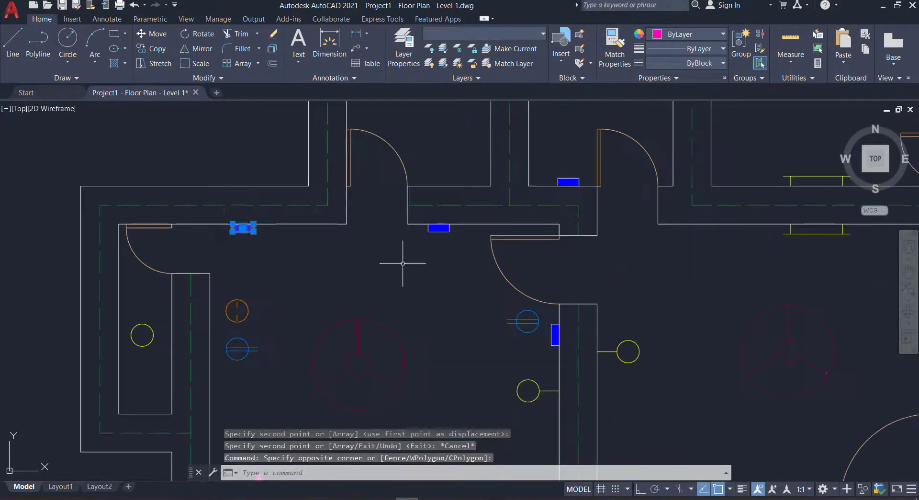
key("Return")
left_click(411, 263)
scroll(385, 333, "up", 3)
left_click(463, 334)
scroll(463, 334, "down", 5)
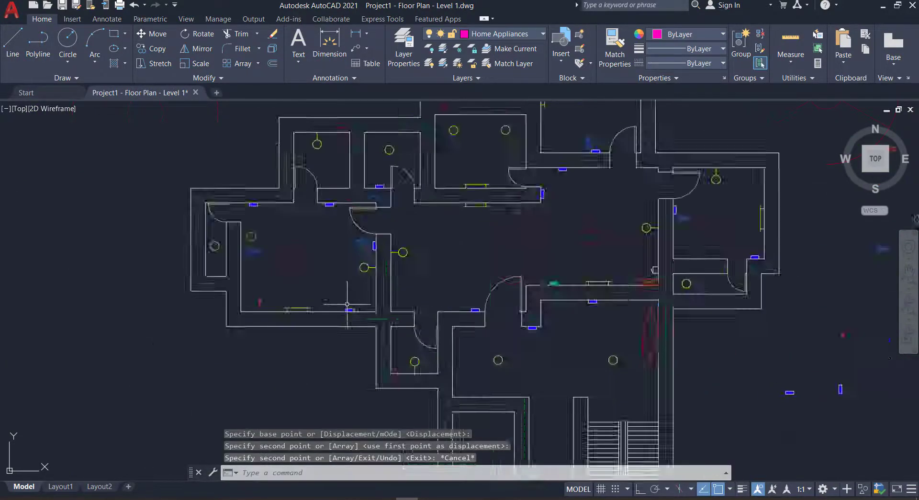
key("Escape")
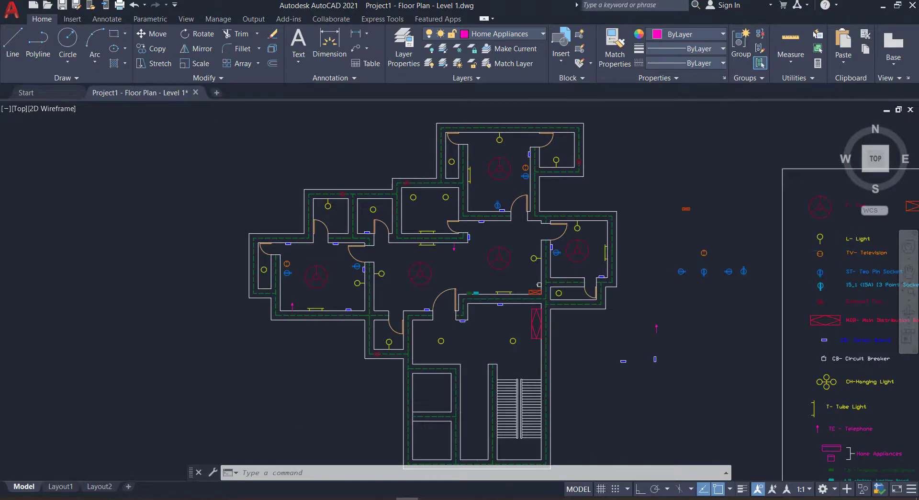
Begin another socket copy, then cancel the operation.
scroll(539, 285, "up", 2)
scroll(539, 284, "up", 3)
key("Return")
left_click(533, 310)
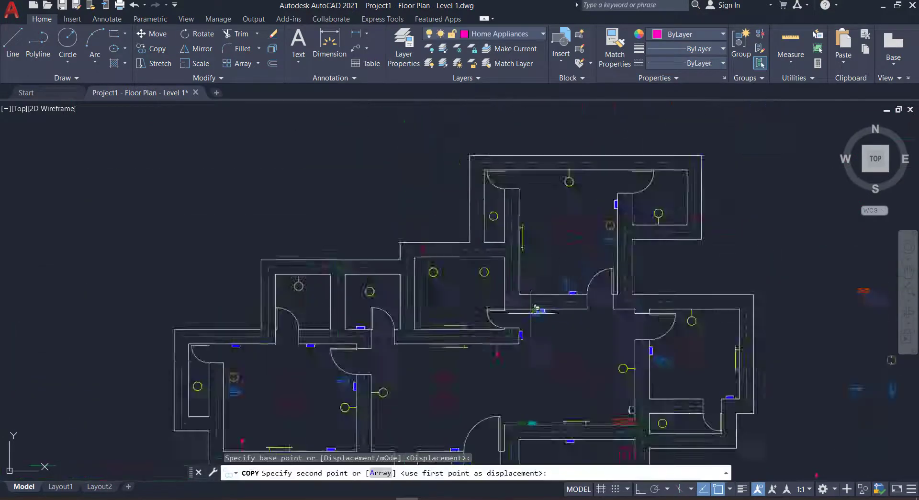
scroll(536, 309, "up", 5)
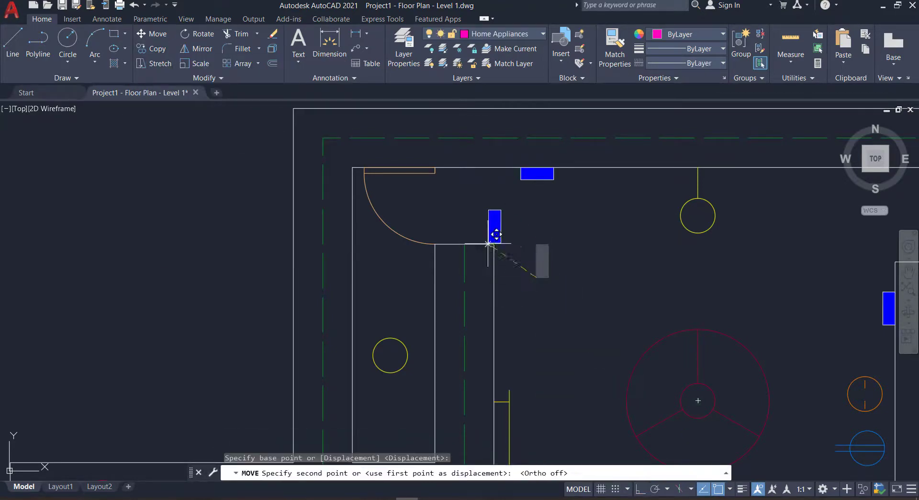
key("Escape")
scroll(494, 287, "down", 8)
scroll(746, 307, "up", 5)
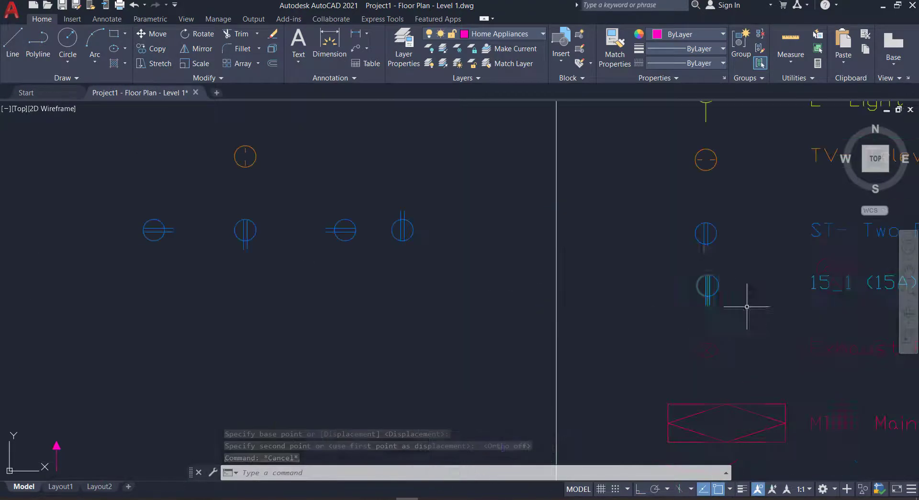
Make two copies of the 15A socket symbol beside the legend.
left_click(161, 50)
left_click(707, 287)
scroll(707, 287, "down", 5)
scroll(468, 287, "up", 5)
left_click(453, 299)
left_click(514, 300)
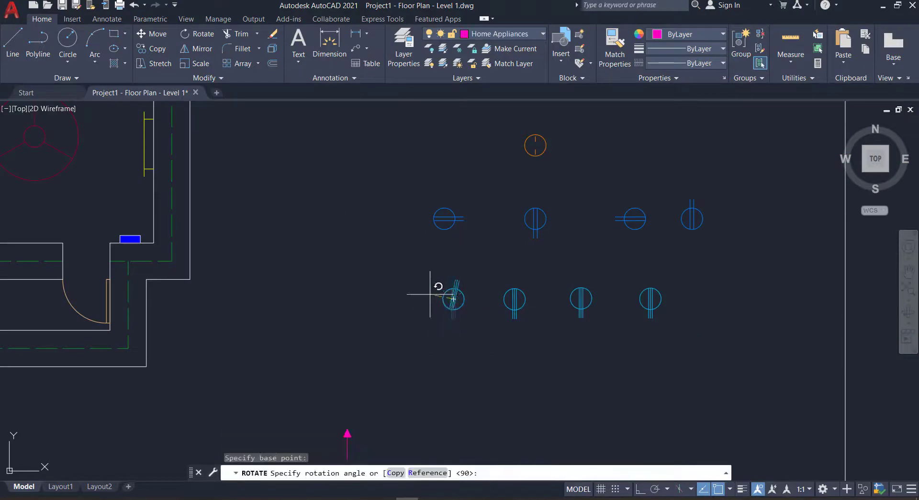
Rotate one socket copy 90° so it stands upright.
key("space")
scroll(551, 307, "up", 4)
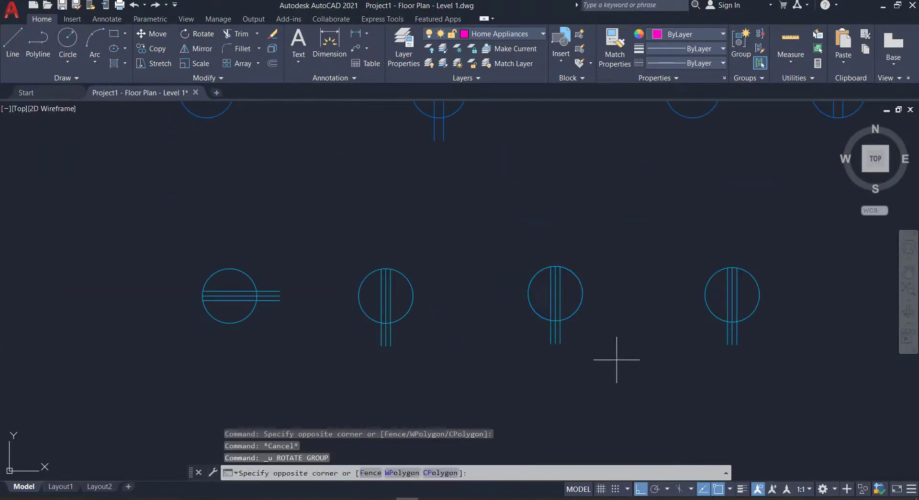
key("space")
scroll(584, 314, "down", 5)
scroll(600, 303, "up", 6)
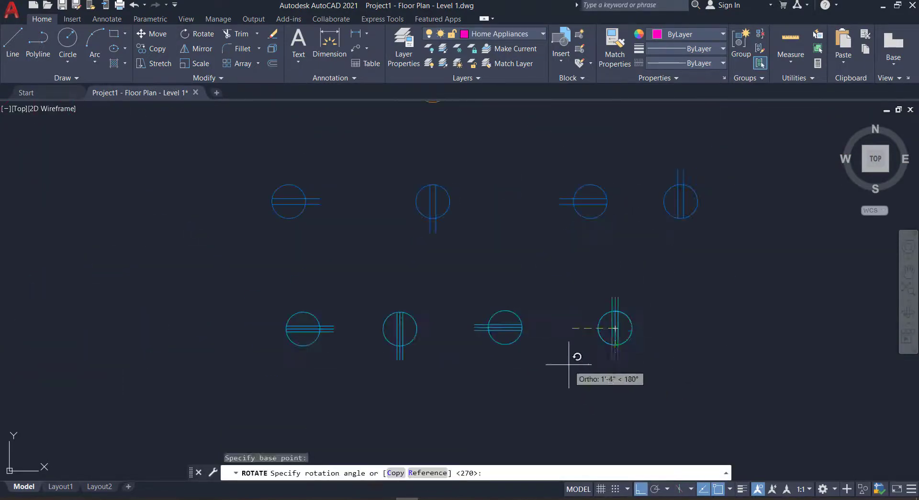
left_click(569, 364)
scroll(568, 364, "down", 5)
scroll(569, 364, "up", 5)
Copy one of the socket symbols into a room.
left_click(161, 49)
scroll(308, 347, "up", 5)
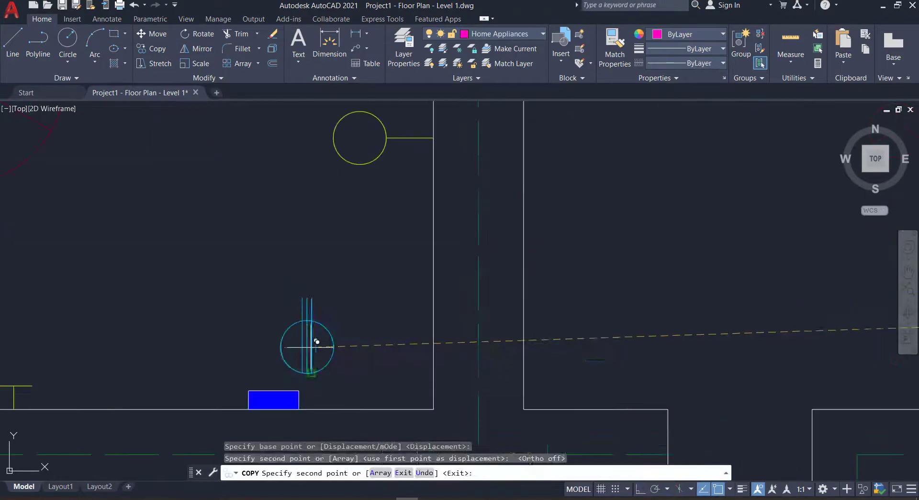
scroll(316, 341, "down", 5)
scroll(575, 282, "up", 2)
scroll(610, 206, "down", 3)
key("Escape")
scroll(592, 283, "up", 5)
left_click_drag(651, 330, 592, 283)
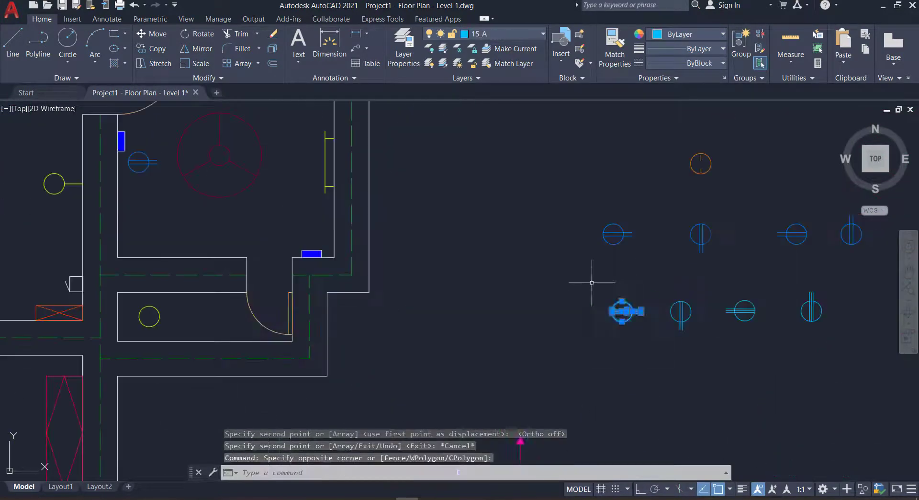
scroll(592, 283, "down", 5)
key("space")
left_click(605, 311)
scroll(380, 230, "up", 3)
scroll(607, 351, "down", 3)
left_click(607, 351)
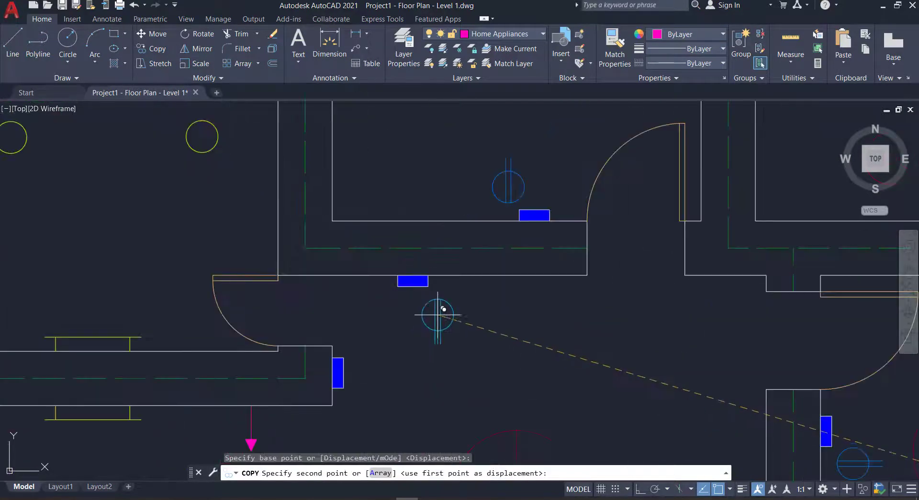
Copy another socket symbol into a neighbouring room.
scroll(621, 397, "down", 8)
scroll(621, 396, "up", 5)
scroll(691, 327, "up", 4)
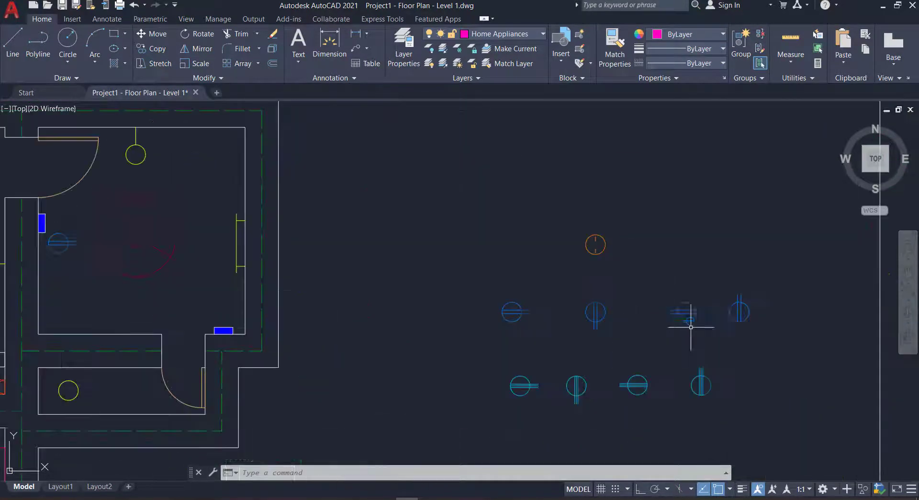
left_click(560, 293)
left_click(502, 273)
scroll(502, 273, "down", 5)
key("Escape")
Copy another socket symbol into a room on the left of the plan.
scroll(557, 322, "up", 1)
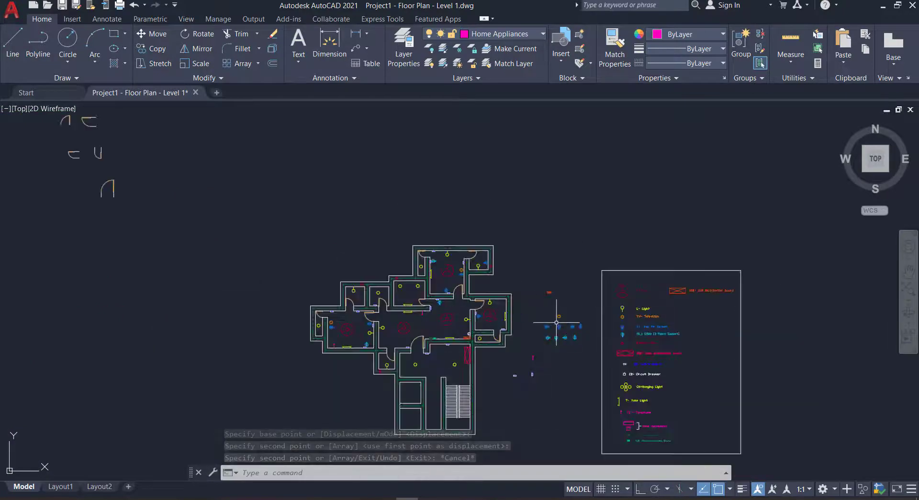
key("Return")
scroll(556, 322, "up", 4)
left_click(482, 293)
scroll(482, 294, "up", 4)
left_click(252, 269)
scroll(256, 400, "down", 3)
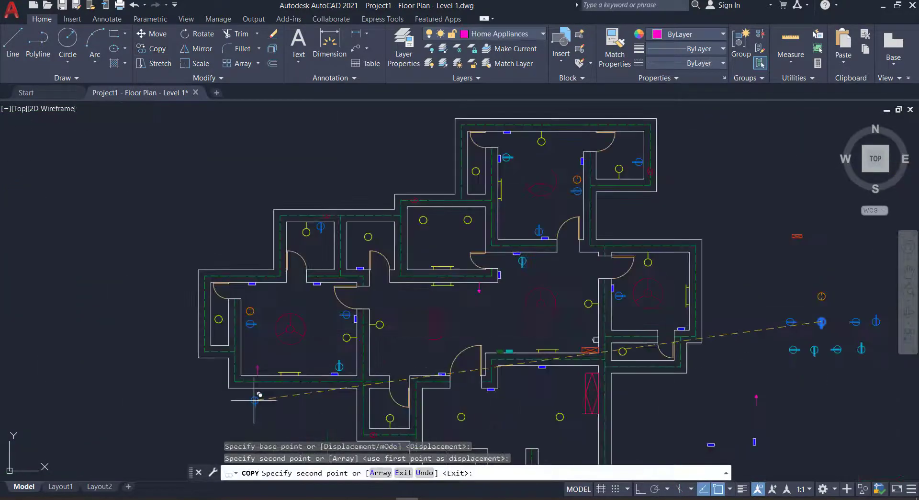
scroll(590, 389, "down", 4)
scroll(691, 348, "up", 4)
scroll(691, 353, "down", 5)
key("Escape")
Select the small symbol inside a room, then cancel the grip edit.
scroll(456, 354, "up", 2)
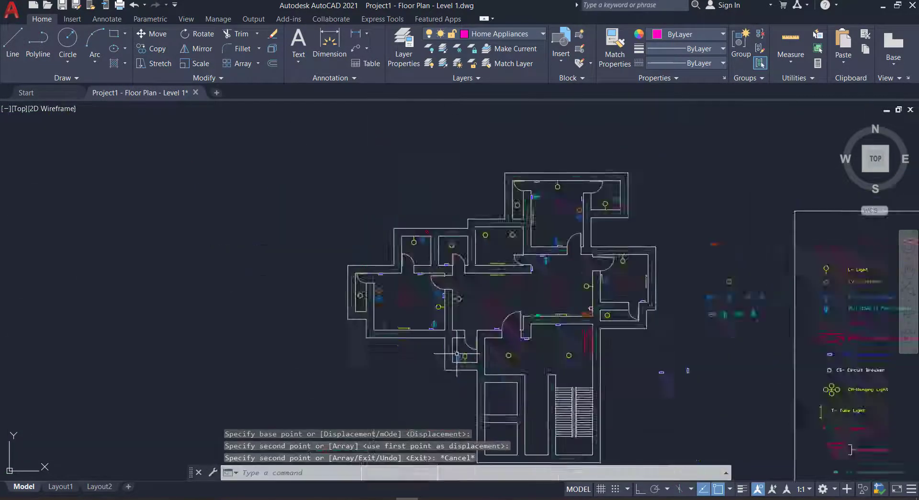
scroll(457, 354, "down", 2)
scroll(348, 238, "up", 4)
scroll(328, 350, "down", 2)
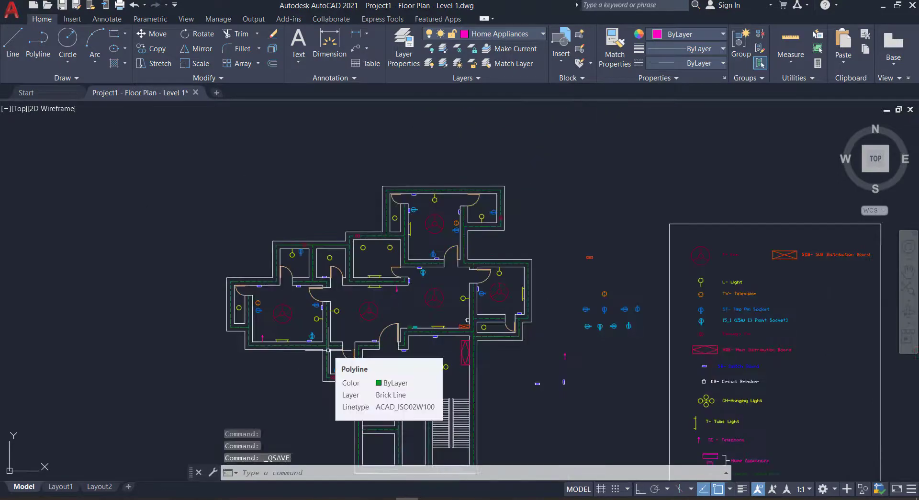
scroll(537, 327, "down", 4)
scroll(618, 371, "up", 10)
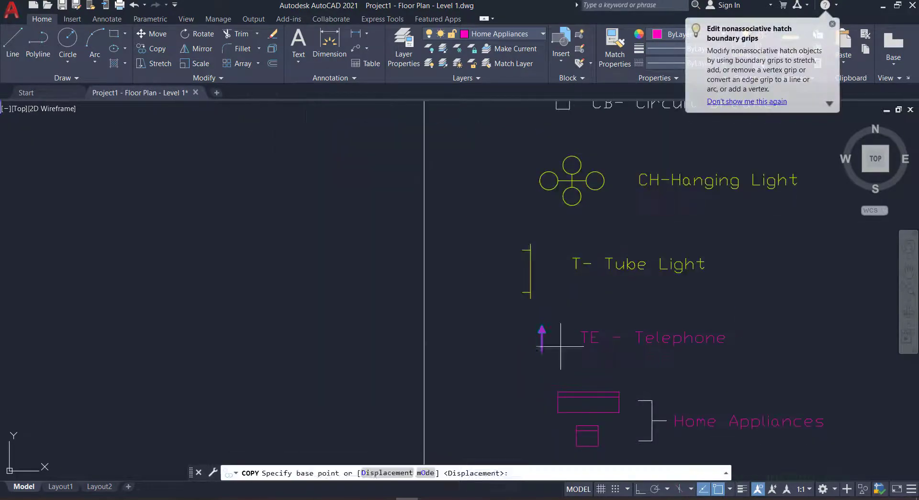
scroll(343, 288, "down", 2)
left_click(334, 346)
scroll(333, 350, "up", 8)
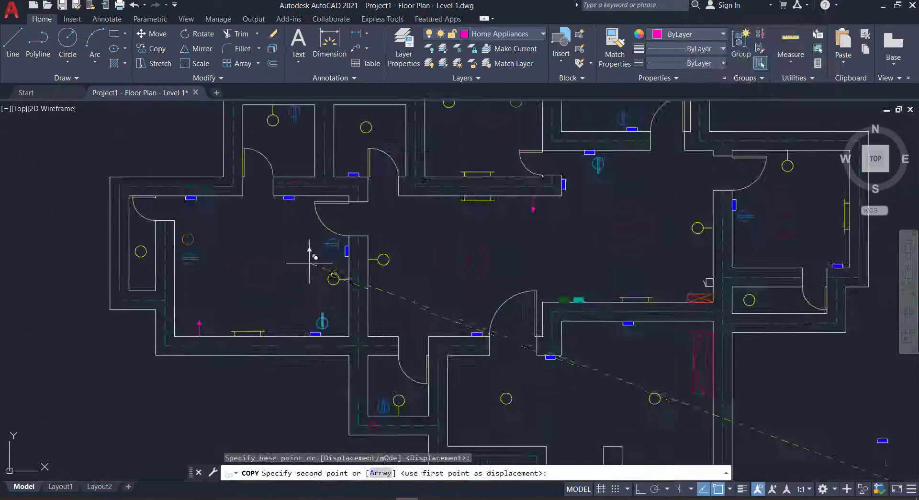
key("Escape")
scroll(310, 258, "up", 5)
left_click(311, 259)
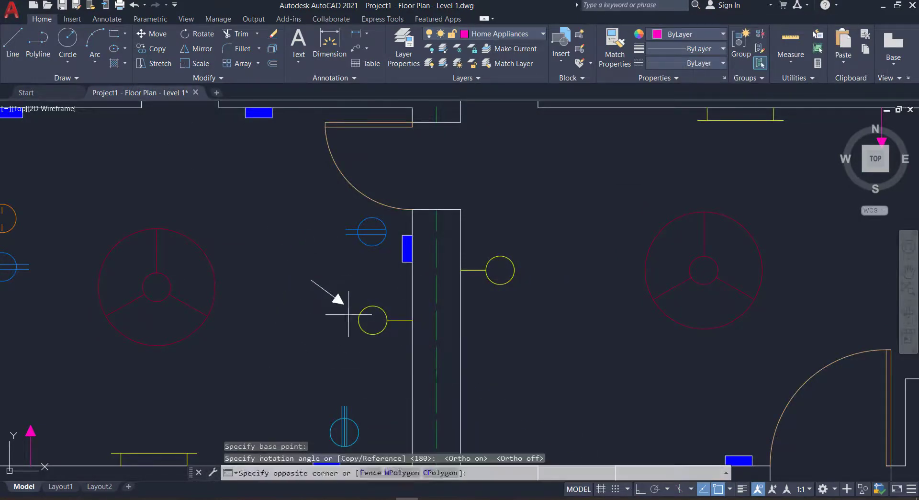
left_click(348, 315)
scroll(370, 236, "down", 5)
key("Escape")
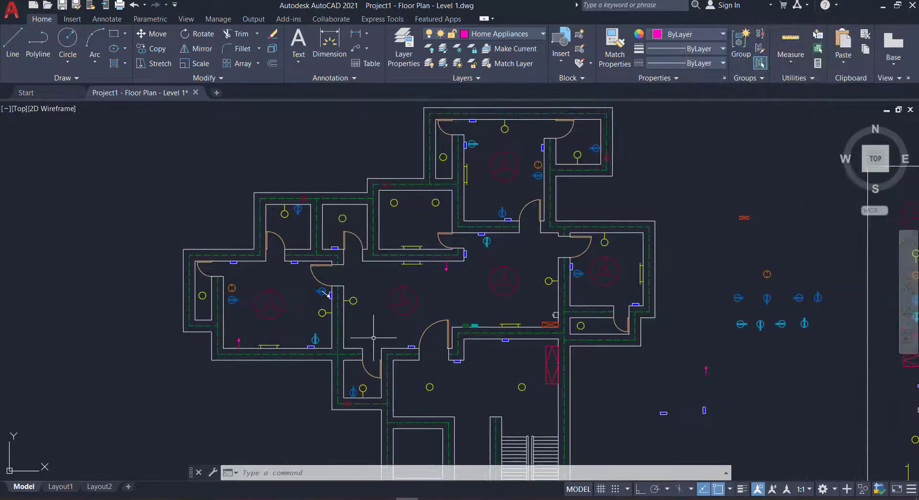
Copy the legend telephone symbol into a room and start rotating it with RO.
middle_click_drag(521, 197, 470, 147)
left_click(470, 147)
scroll(555, 220, "up", 5)
left_click(431, 313)
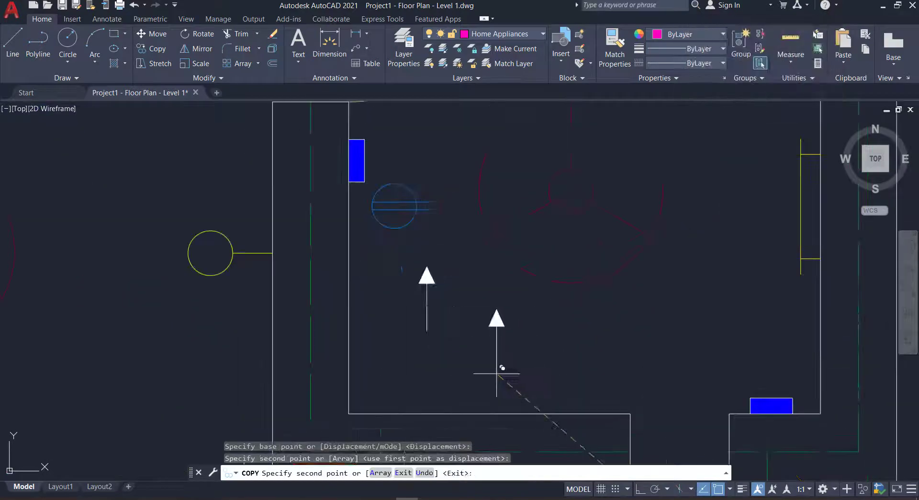
key("Return")
type("ro")
key("Return")
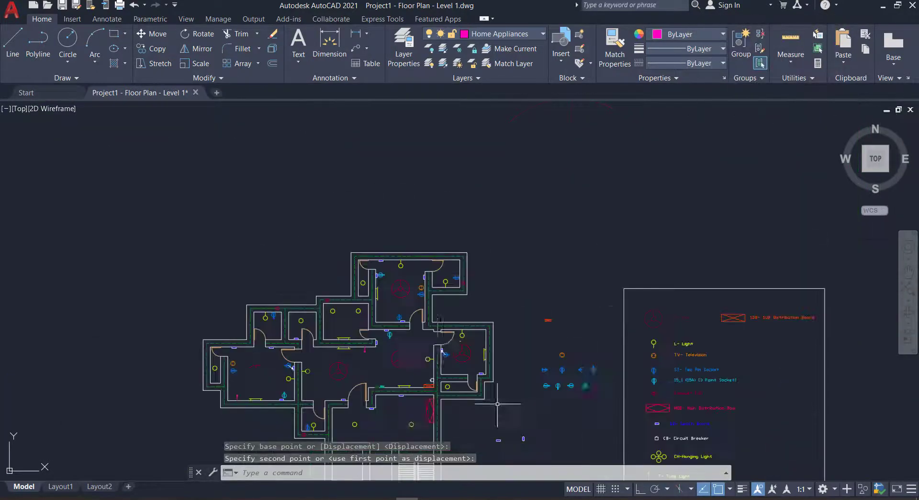